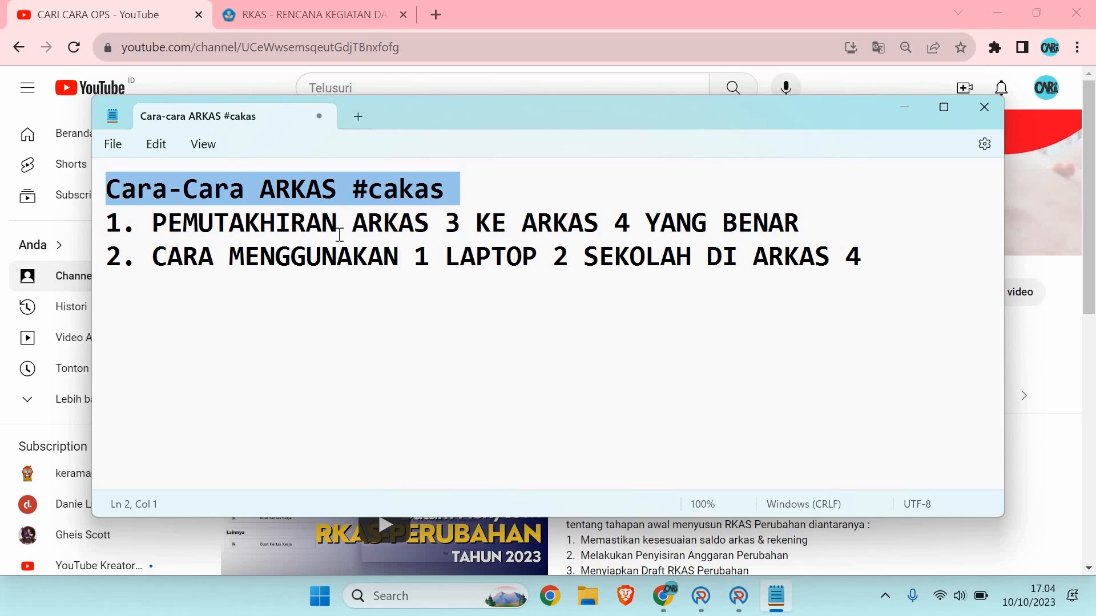
Step: Highlight outline line 1, then line 2 '2. CARA MENGGUNAKAN 1 LAPTOP 2 SEKOLAH DI ARKAS 4'
triple_click(99, 237)
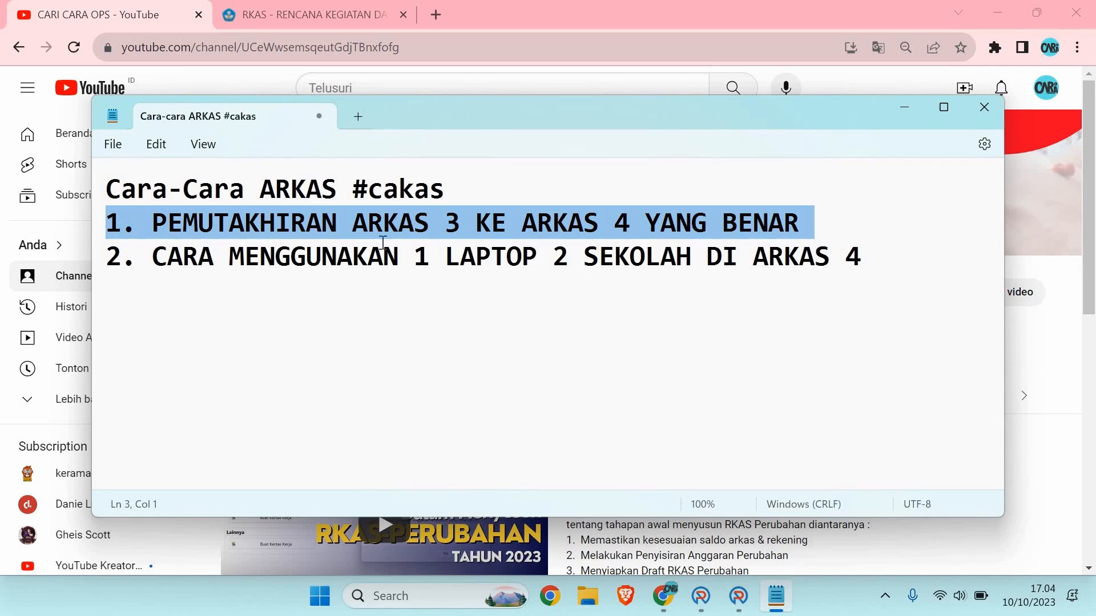
triple_click(99, 265)
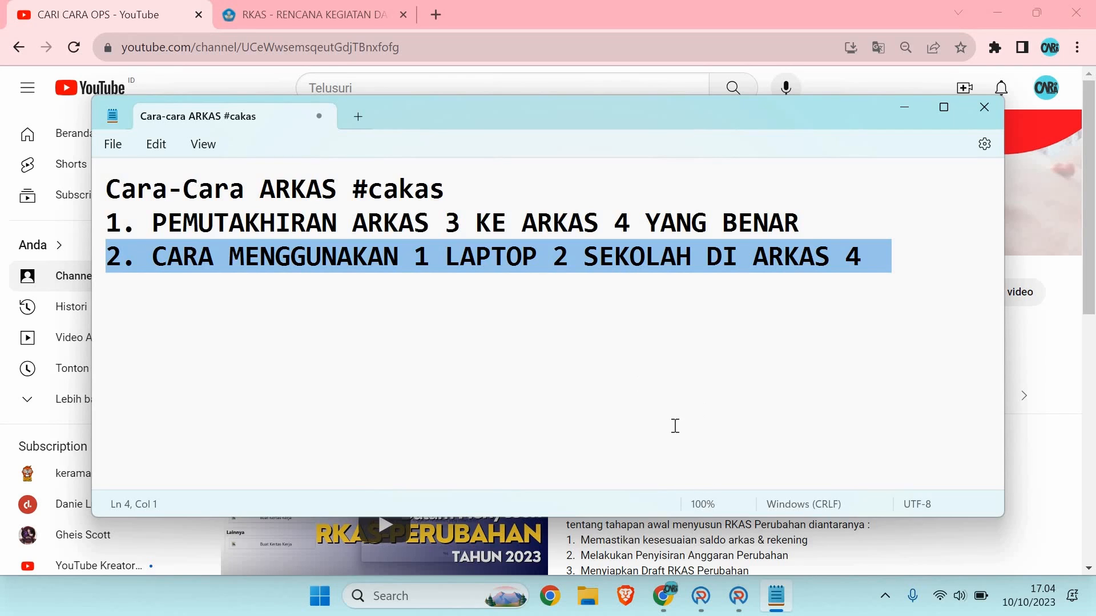
Step: Bring ARKAS 4.0.7 forward, then switch to the ARKAS 3.4 dashboard for SD N PUSPANEGARA 05
mouse_move(701, 613)
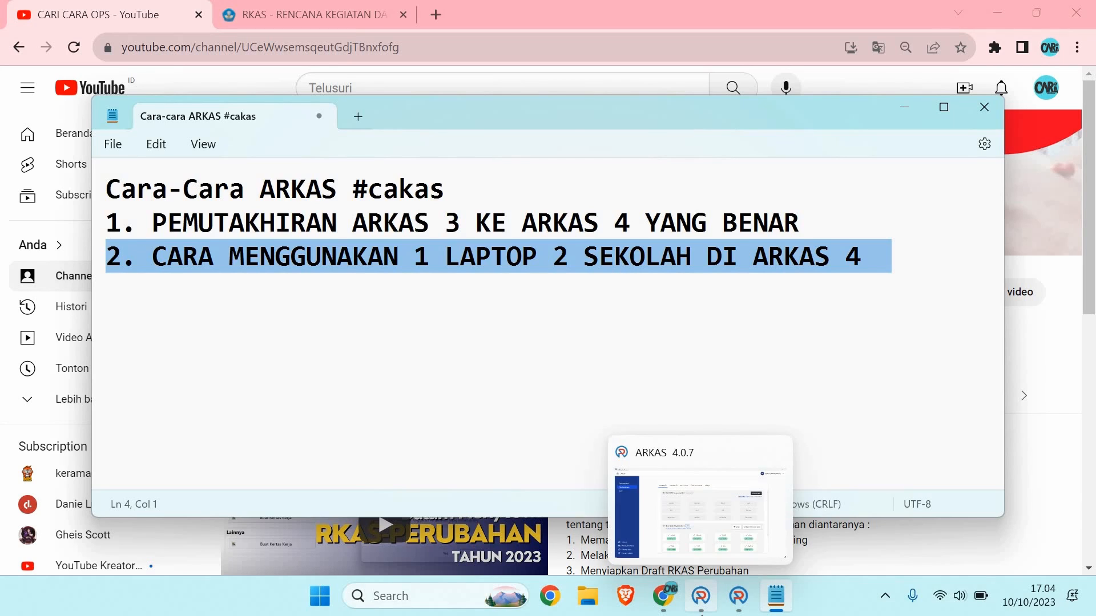
click(790, 492)
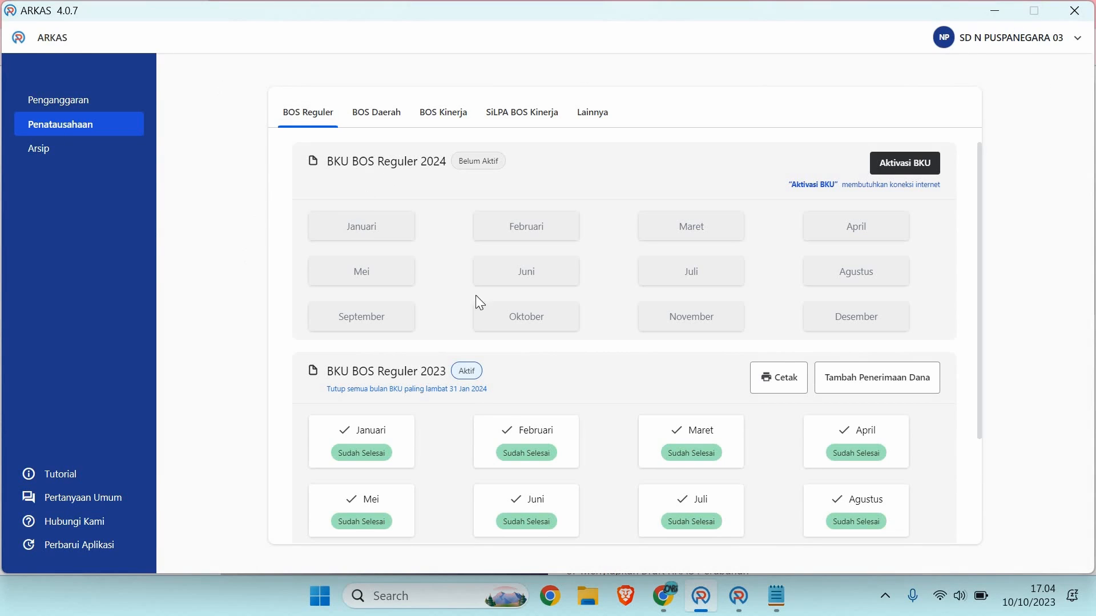
click(738, 596)
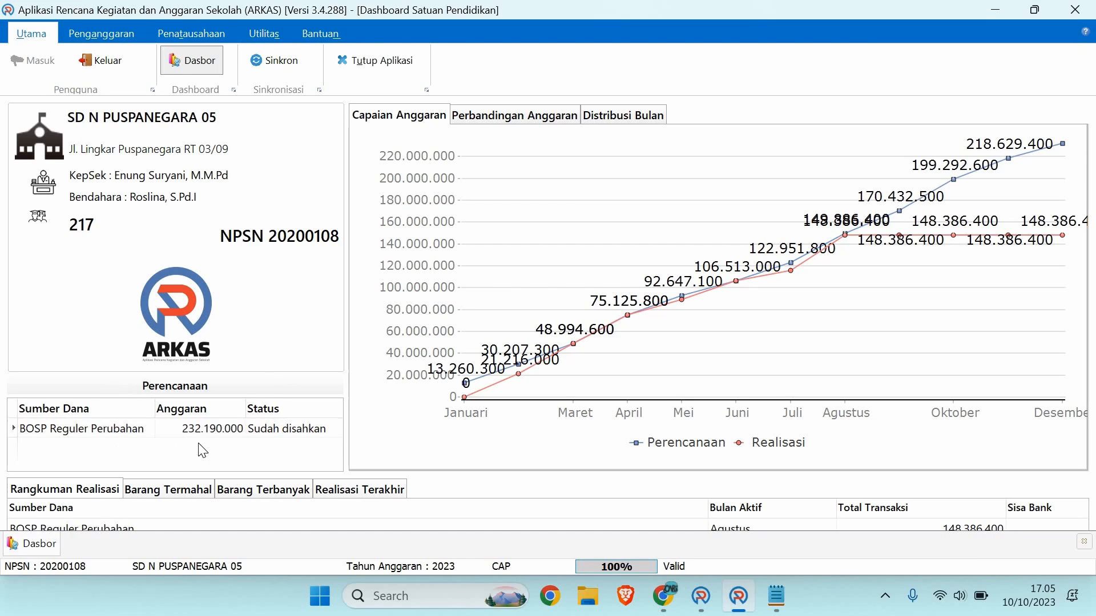
click(177, 34)
click(166, 61)
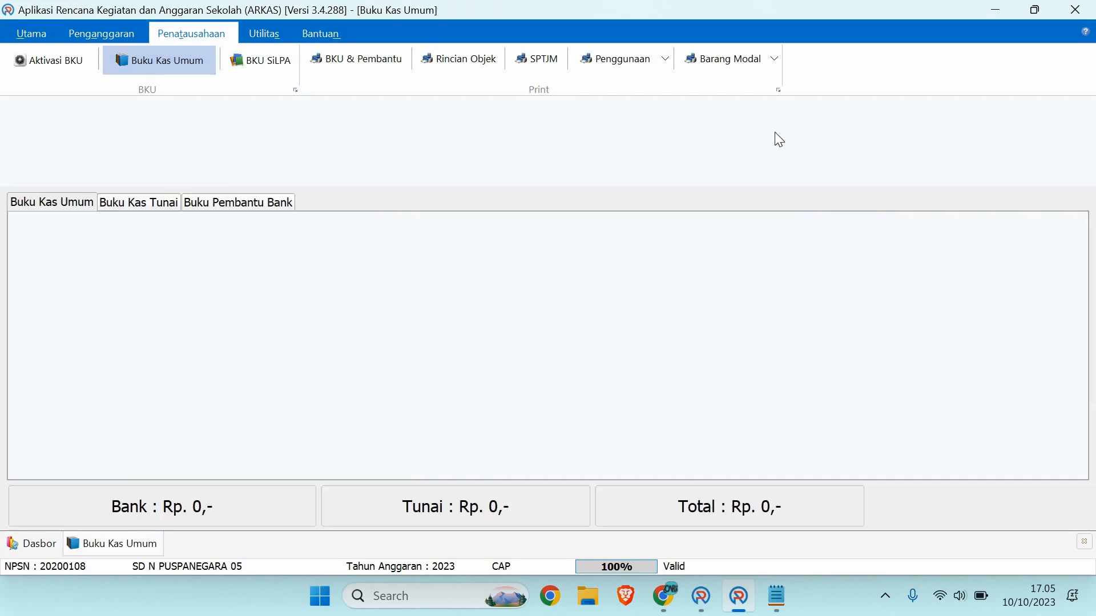
click(894, 119)
click(892, 140)
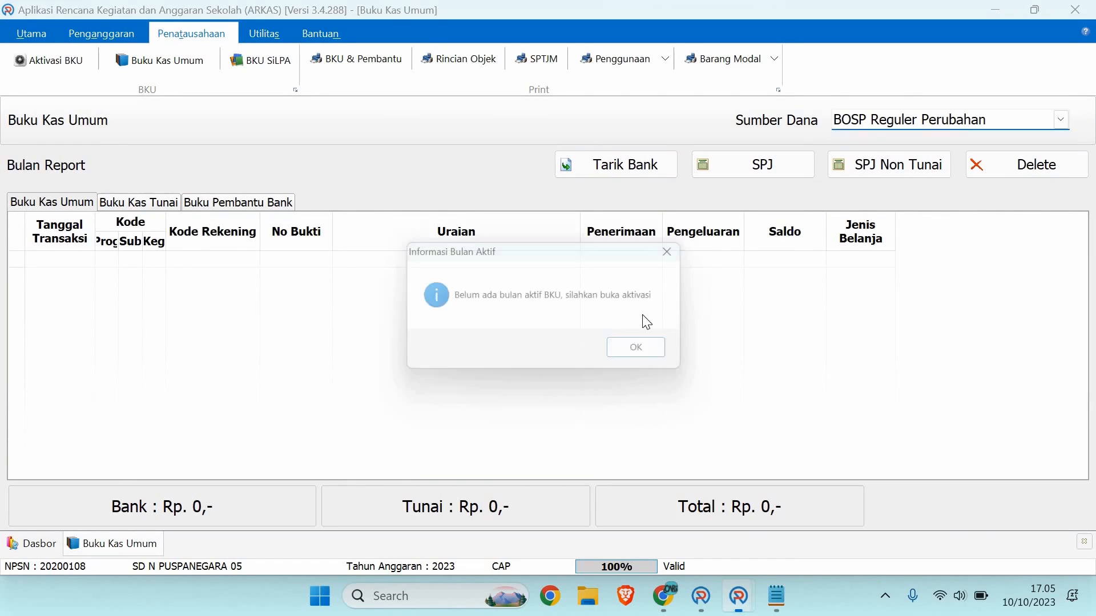
click(633, 350)
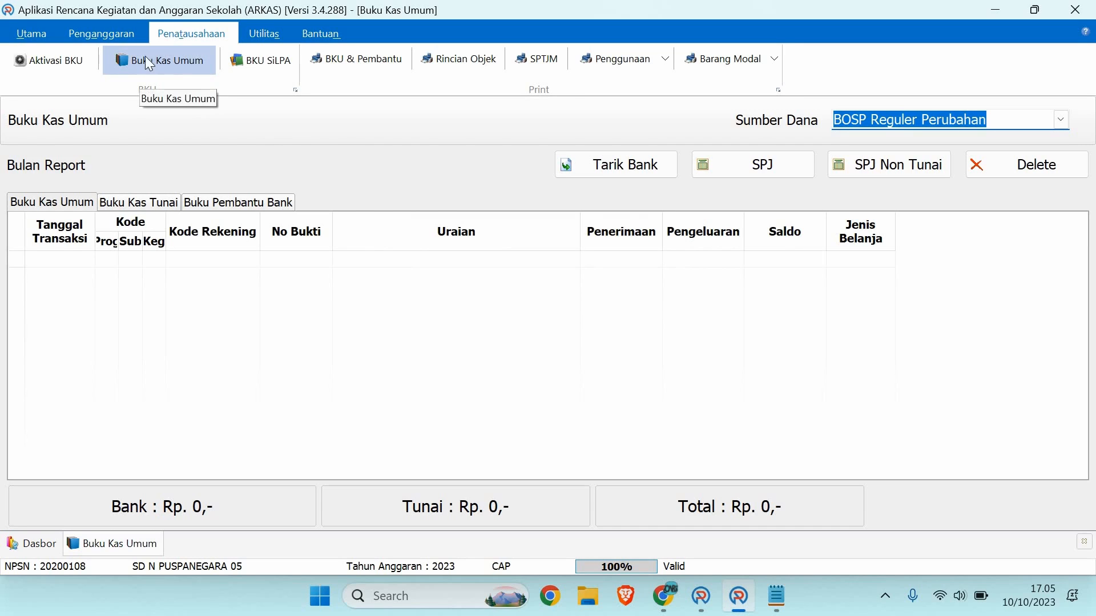
click(82, 73)
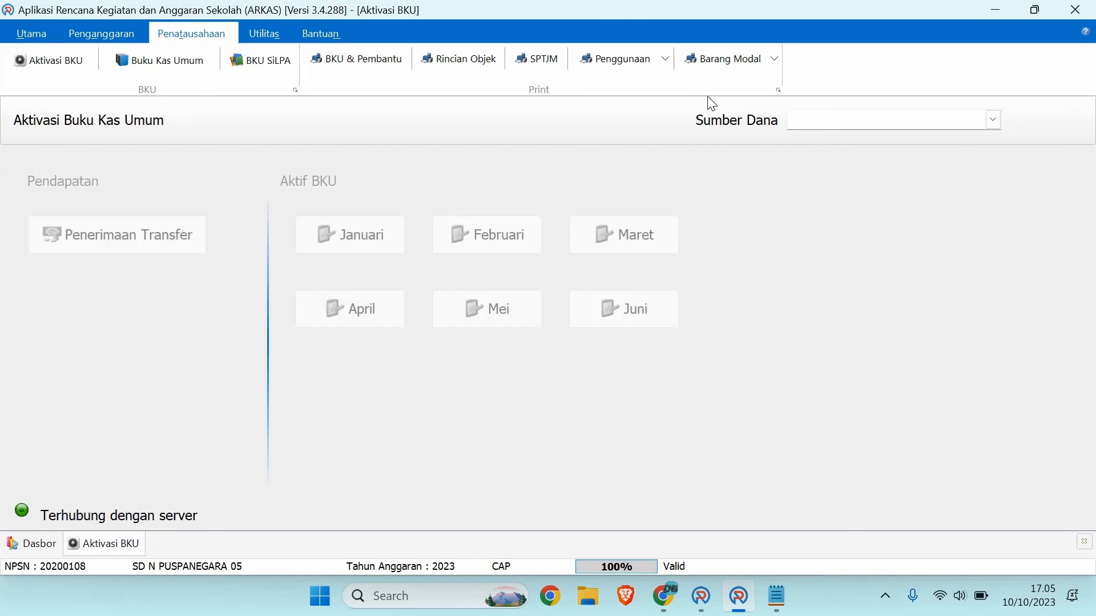
click(819, 120)
click(805, 142)
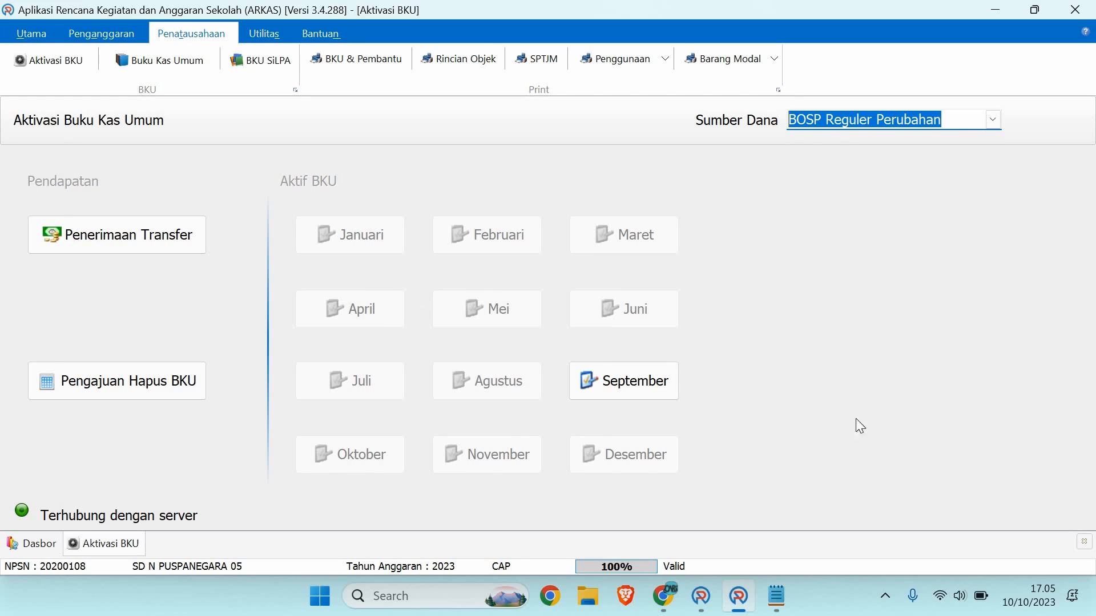
click(1084, 541)
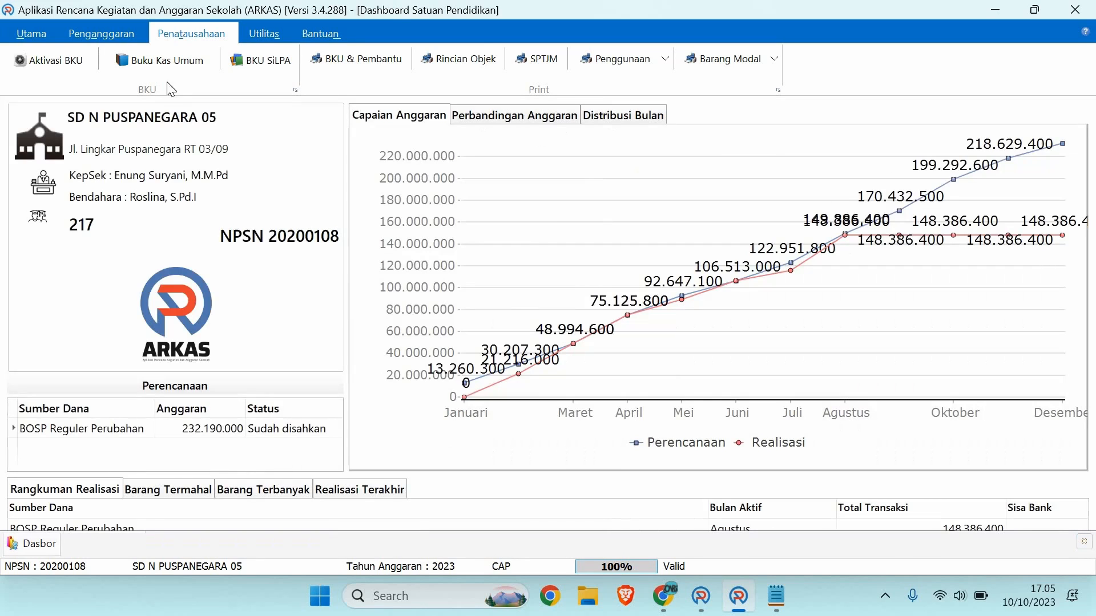
Step: Run Sinkron from the Utama tab to sync school data with the server, then go to Chrome
click(33, 33)
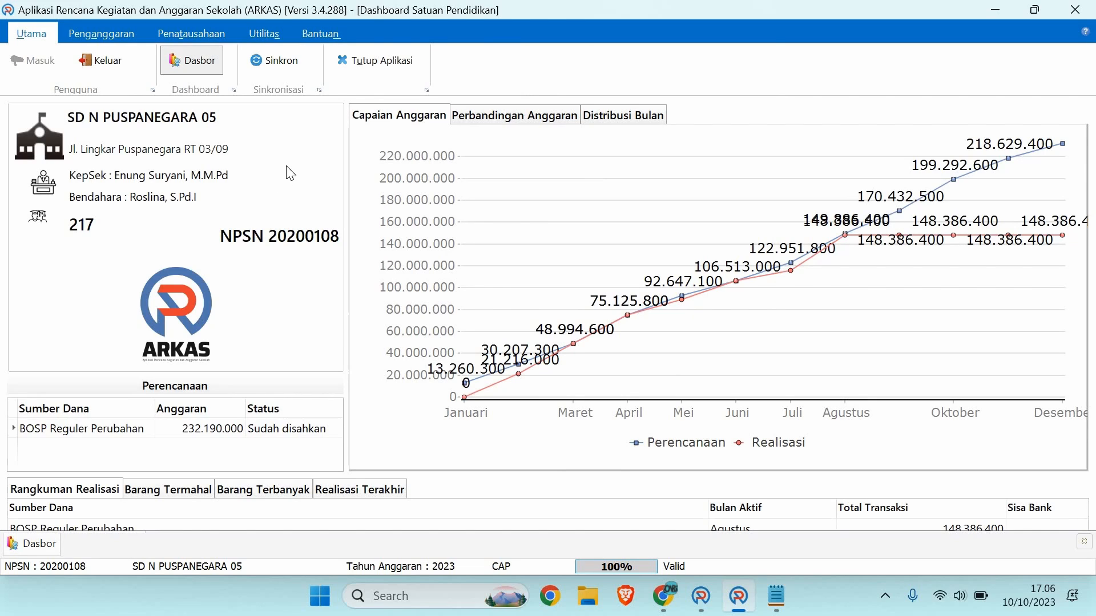
click(267, 63)
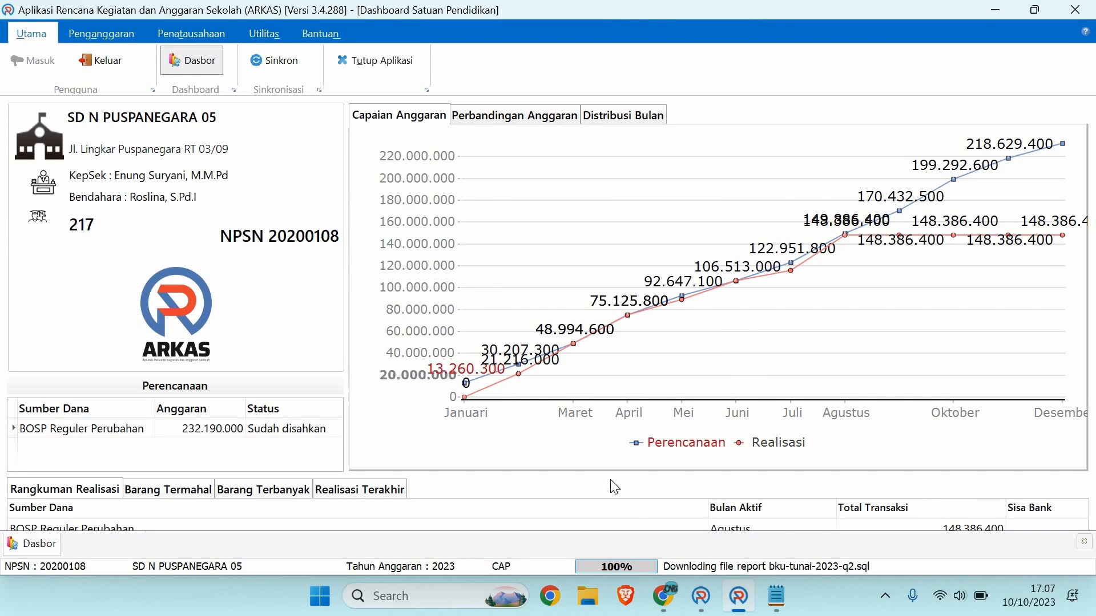
click(664, 597)
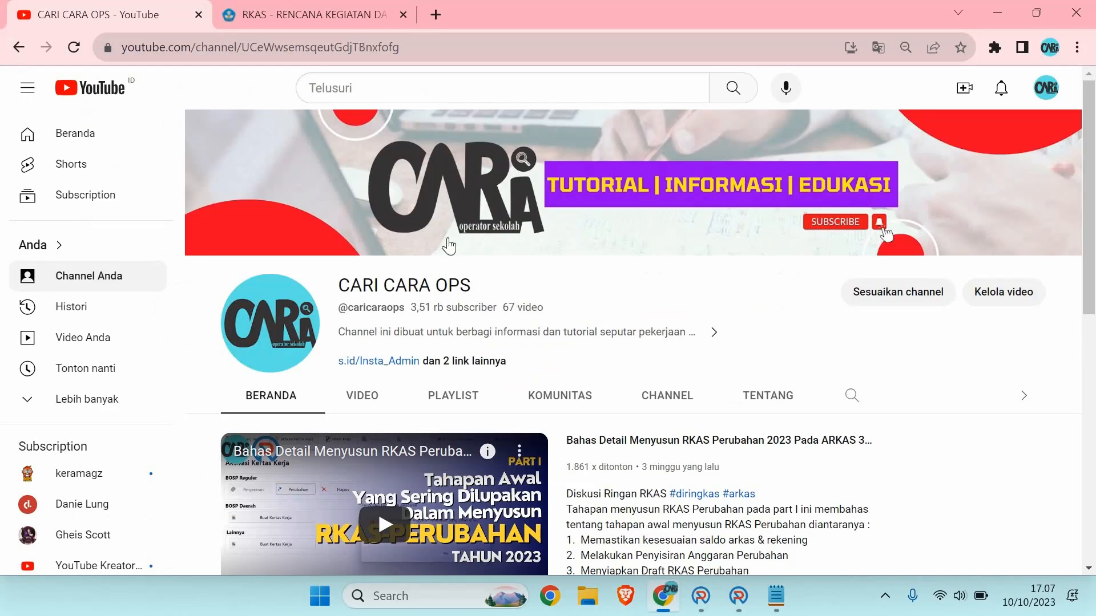
Step: Scroll the RKAS download page to the Unduh ARKAS 4.0.7 buttons, then return to ARKAS 4.0.7
click(298, 16)
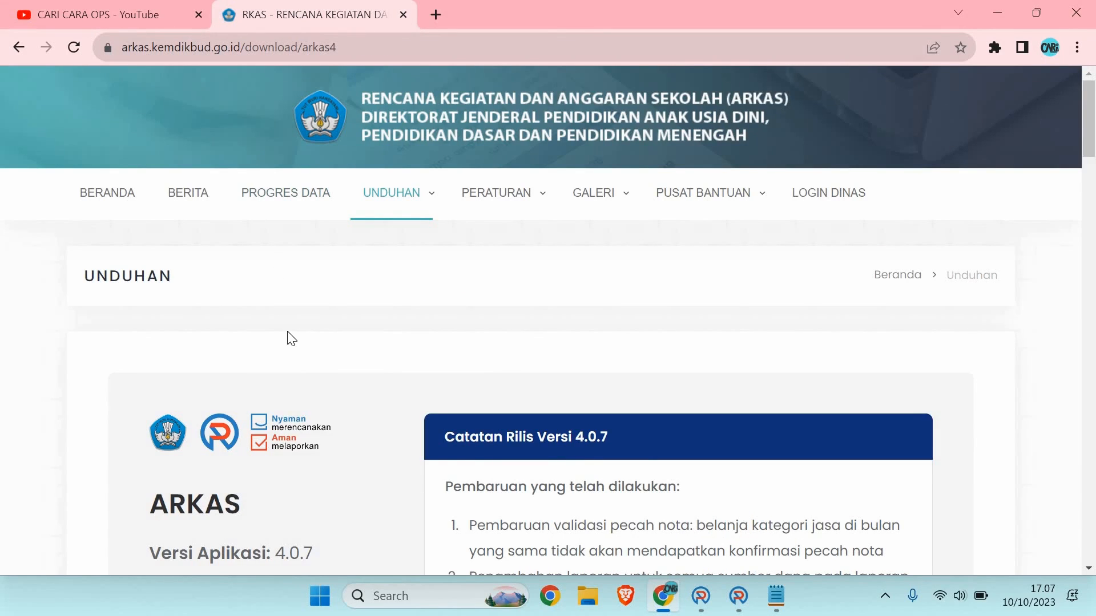
scroll(409, 331, down, 3)
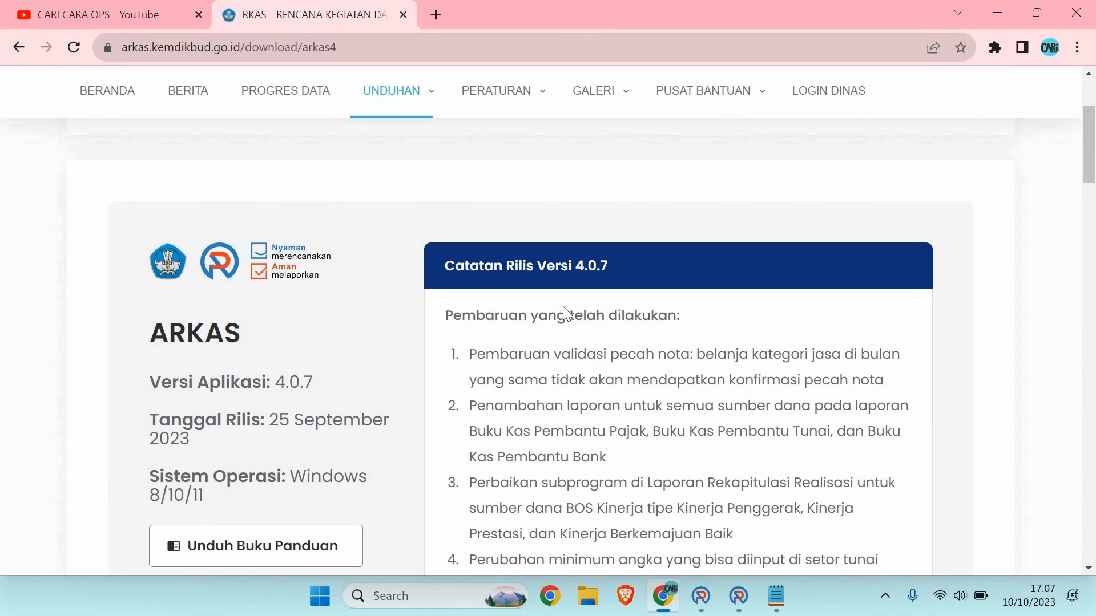
scroll(407, 323, down, 5)
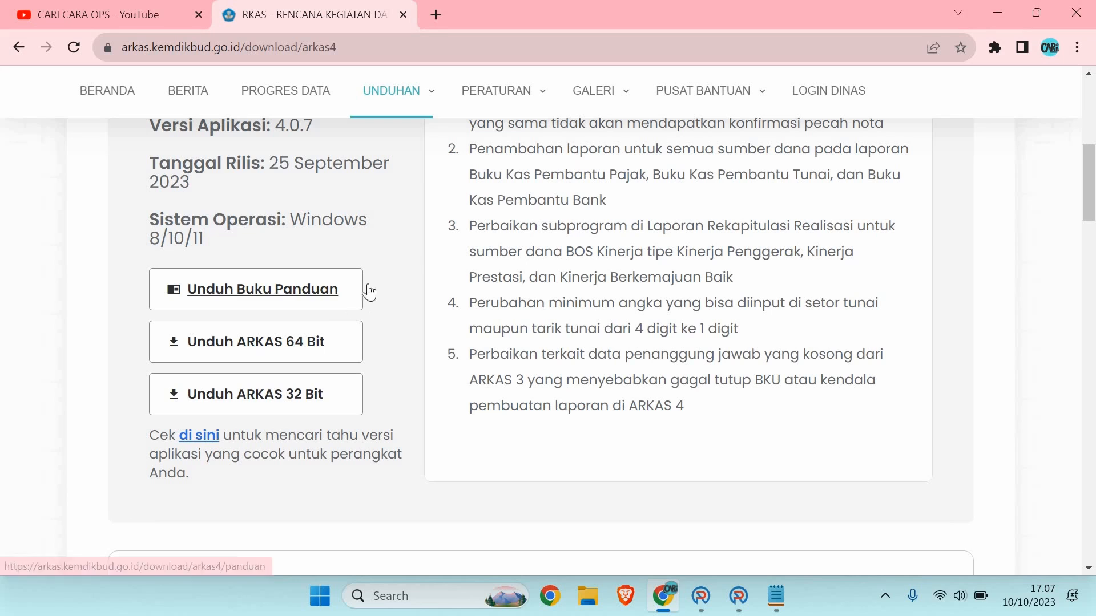
click(708, 600)
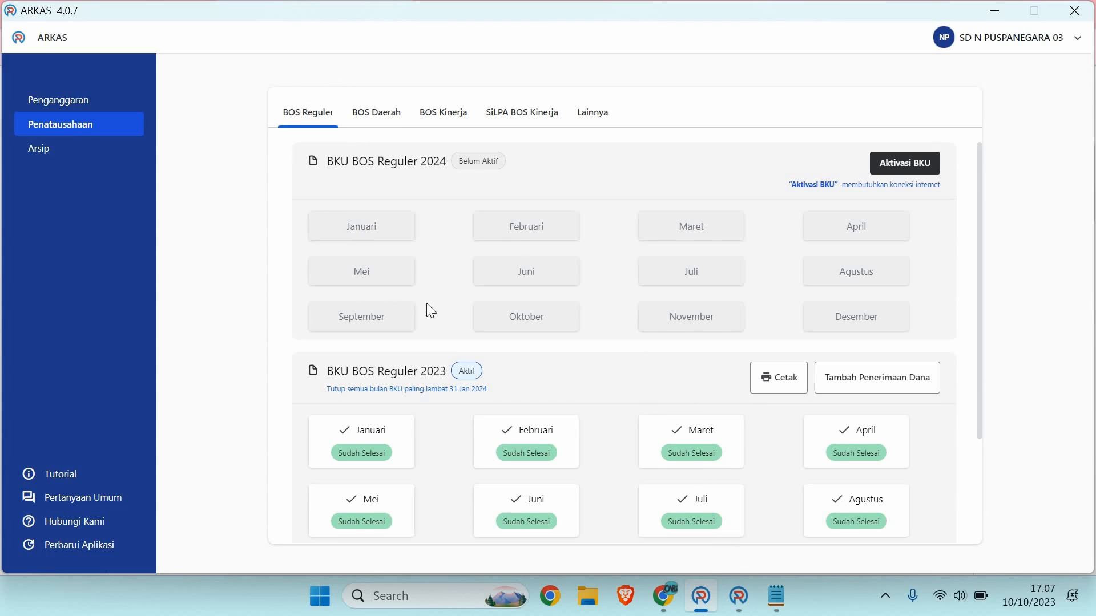
Step: Minimise the notes and quit the ARKAS 3.4 application via Tutup Aplikasi > Keluar
click(776, 597)
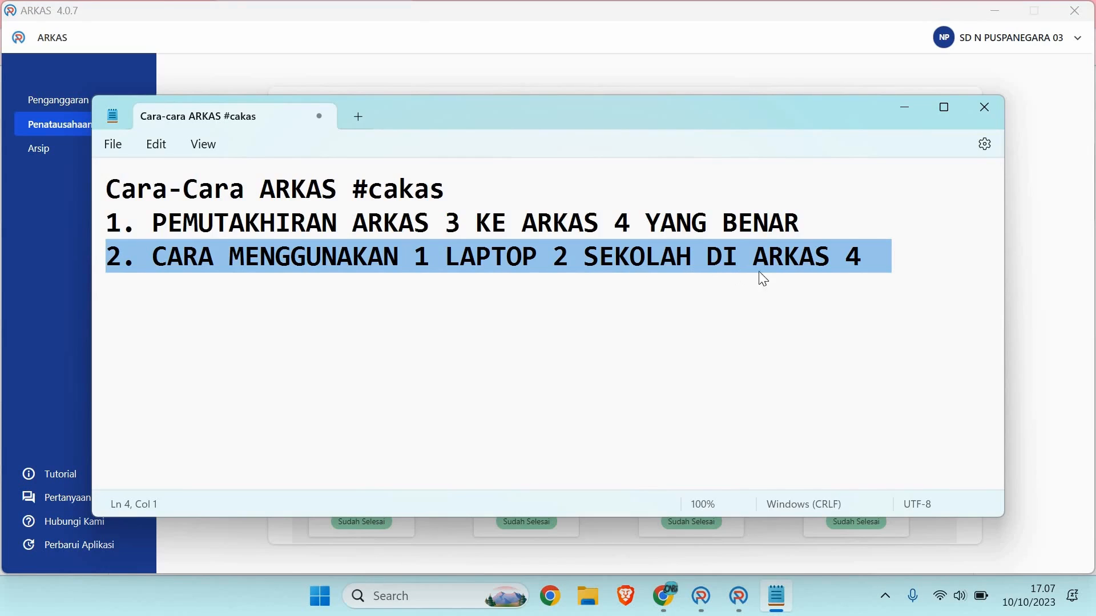
click(905, 112)
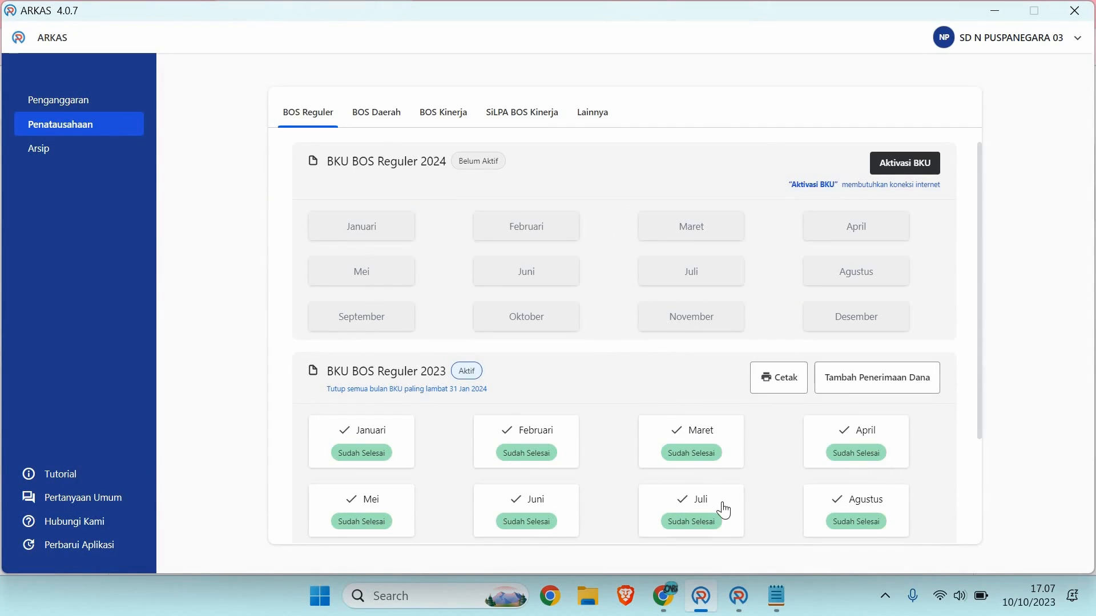
mouse_move(738, 596)
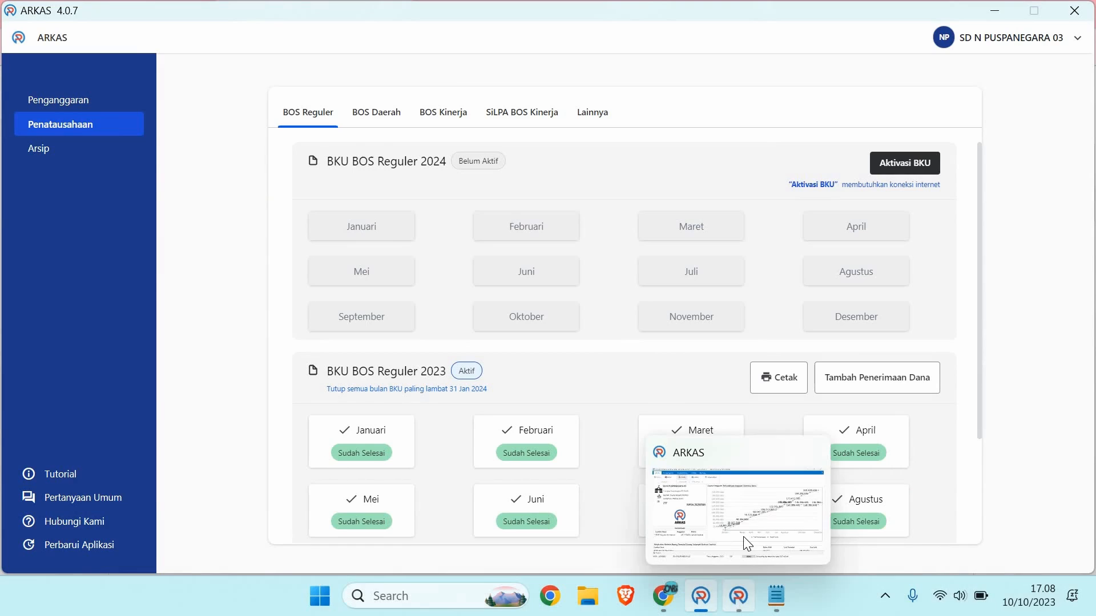
click(750, 537)
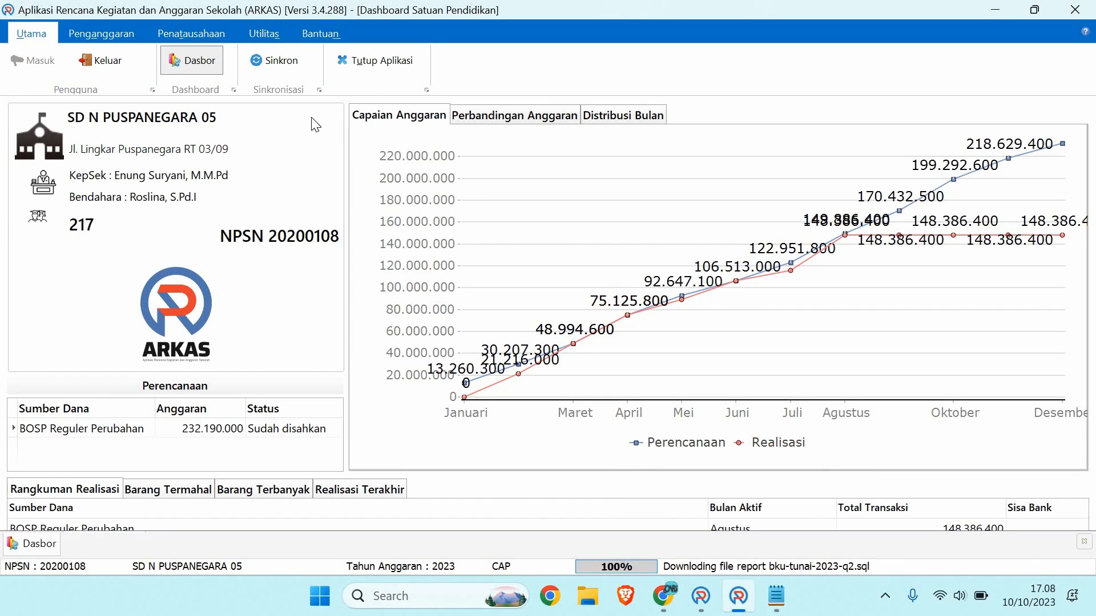
click(357, 73)
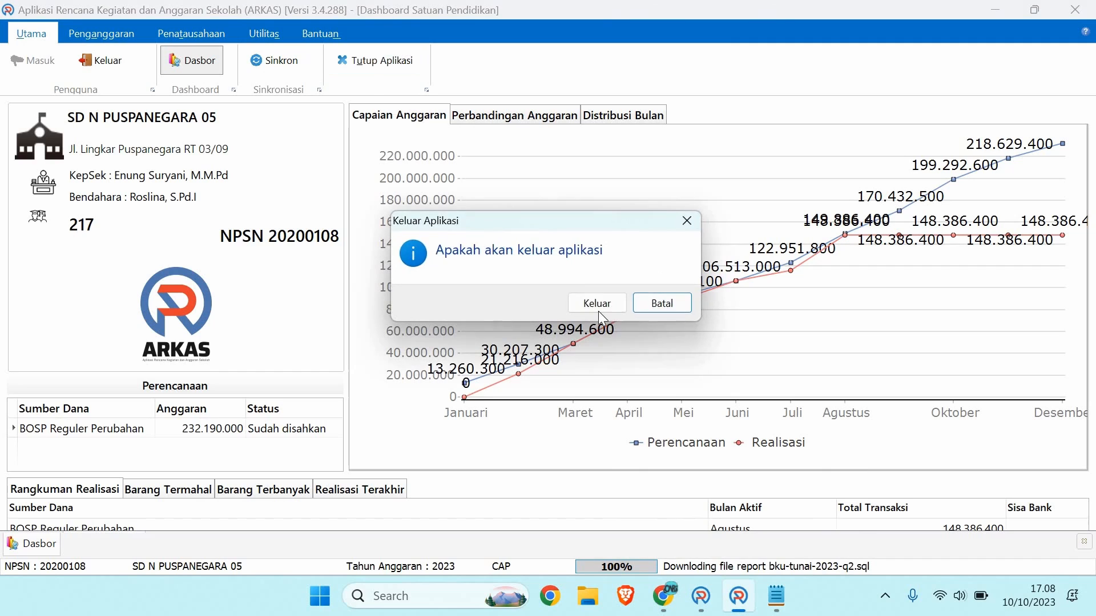
click(598, 312)
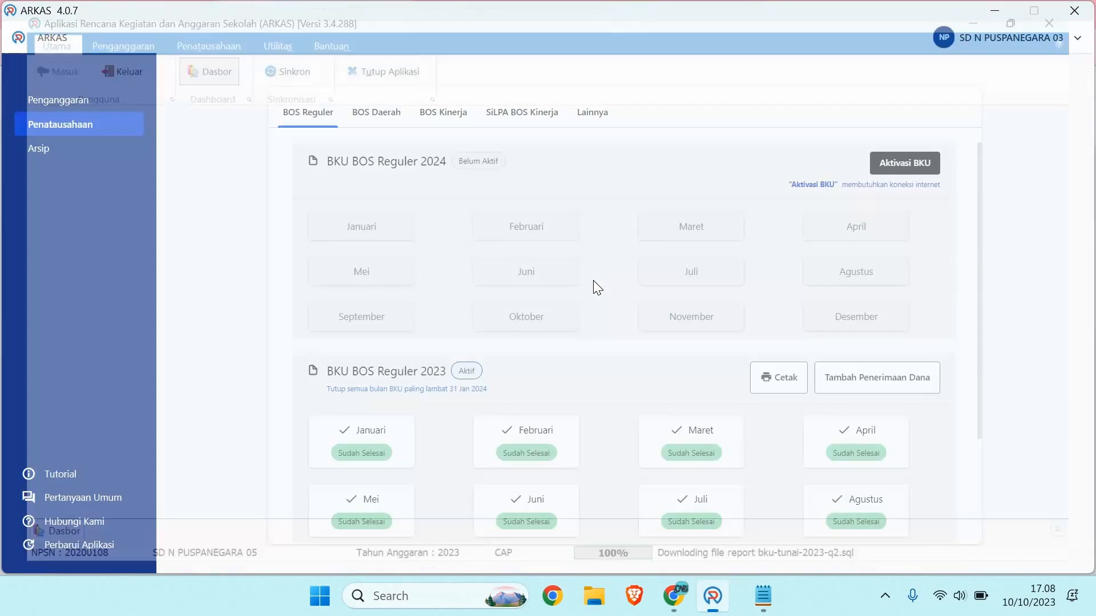
Step: Log out of ARKAS 4.0.7 from the account menu and close its window
click(1075, 45)
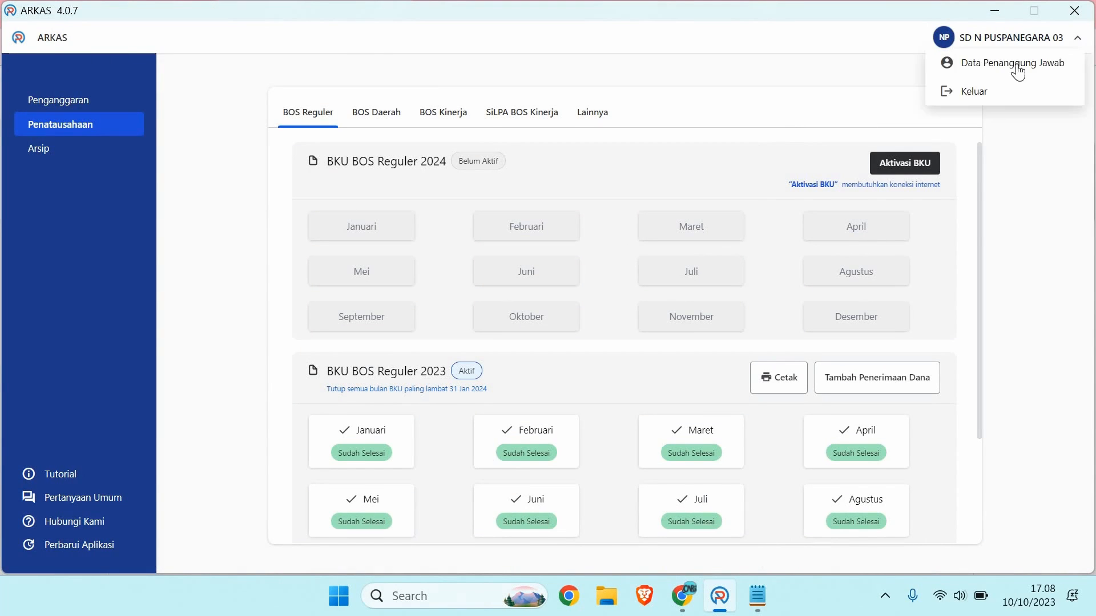
click(975, 93)
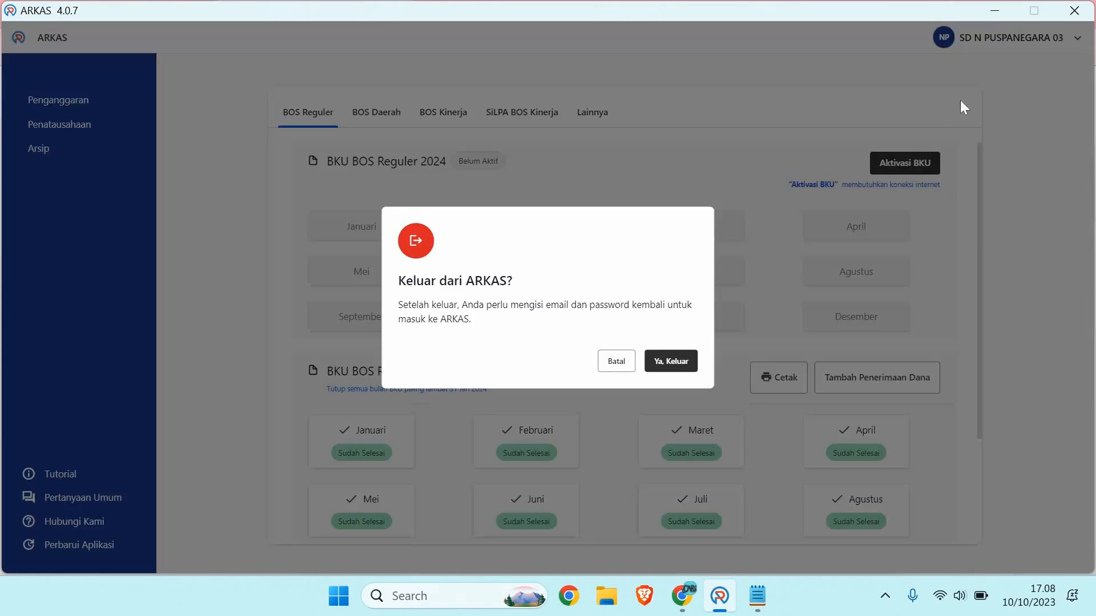
click(683, 369)
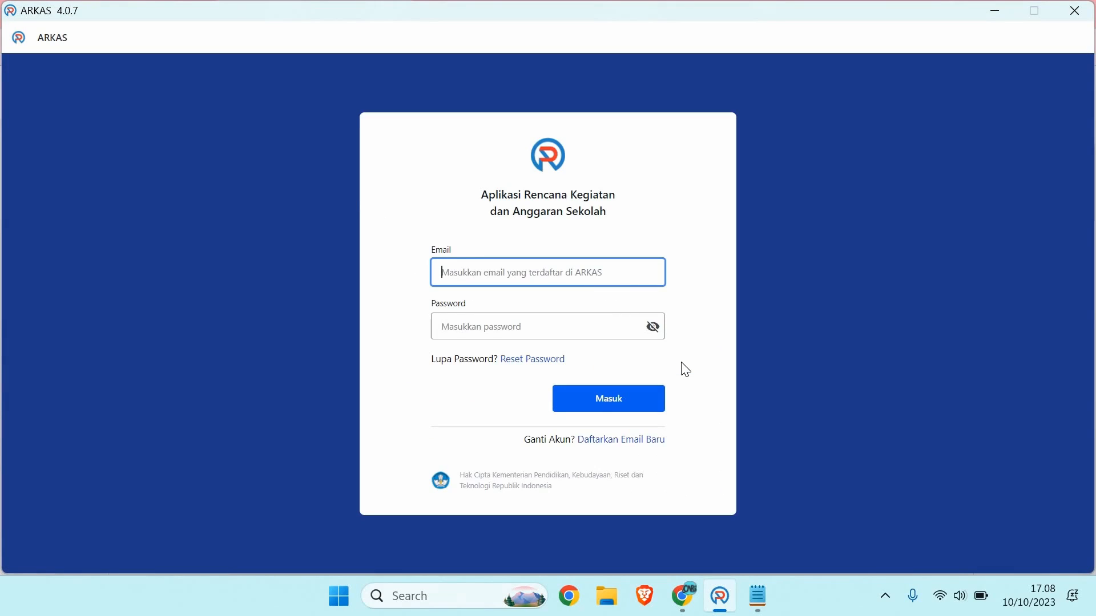
click(1075, 17)
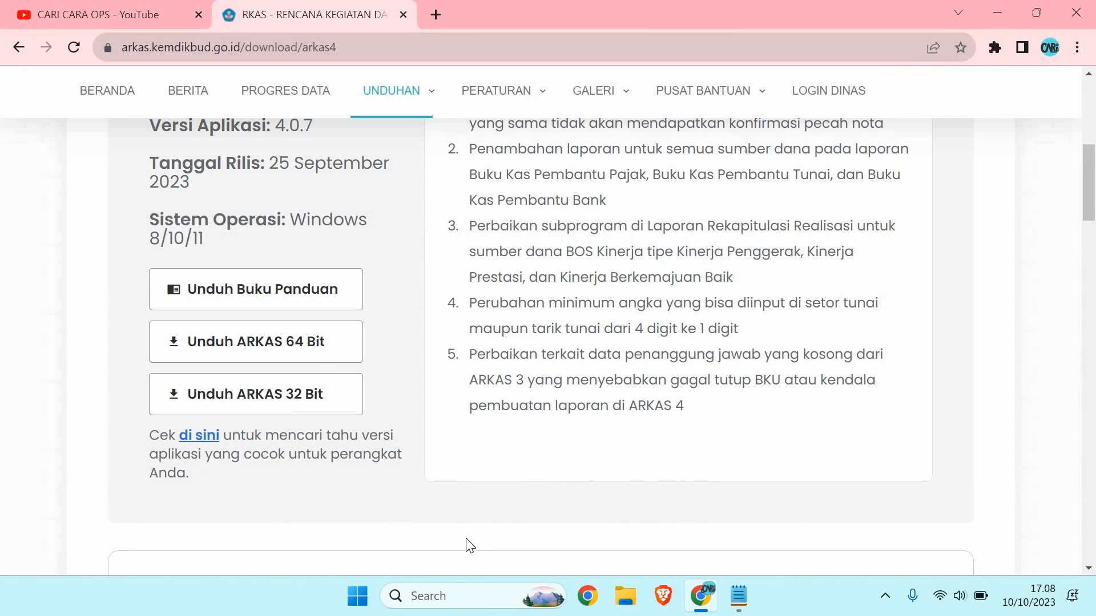
Step: Run %appdata% and open the Roaming\Arkas folder showing the 22.452 KB arkas database file
key(super+r)
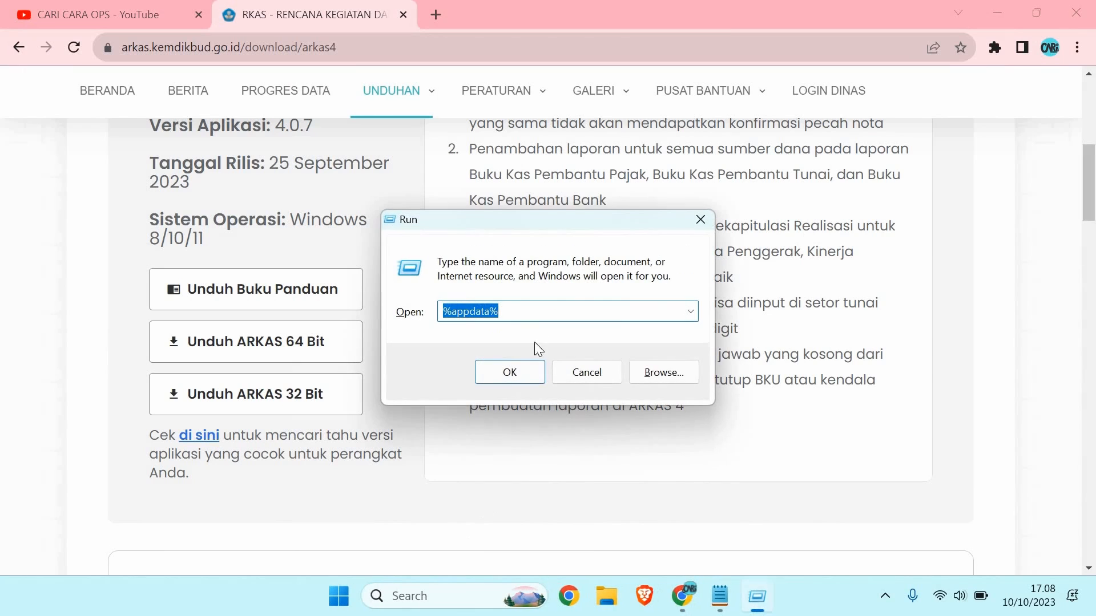
click(541, 315)
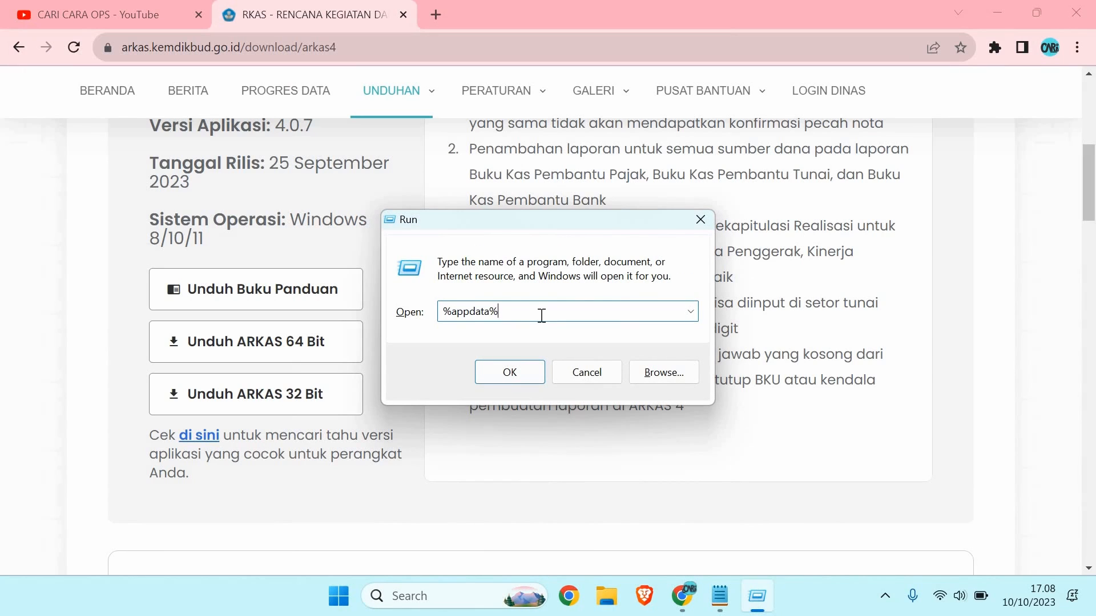
key(Return)
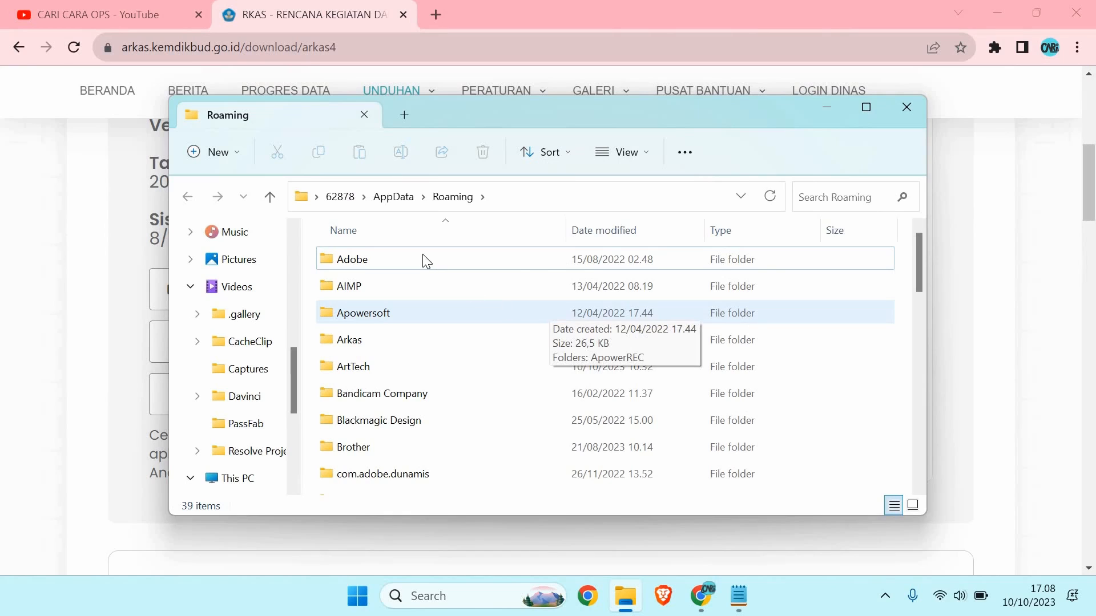
click(399, 269)
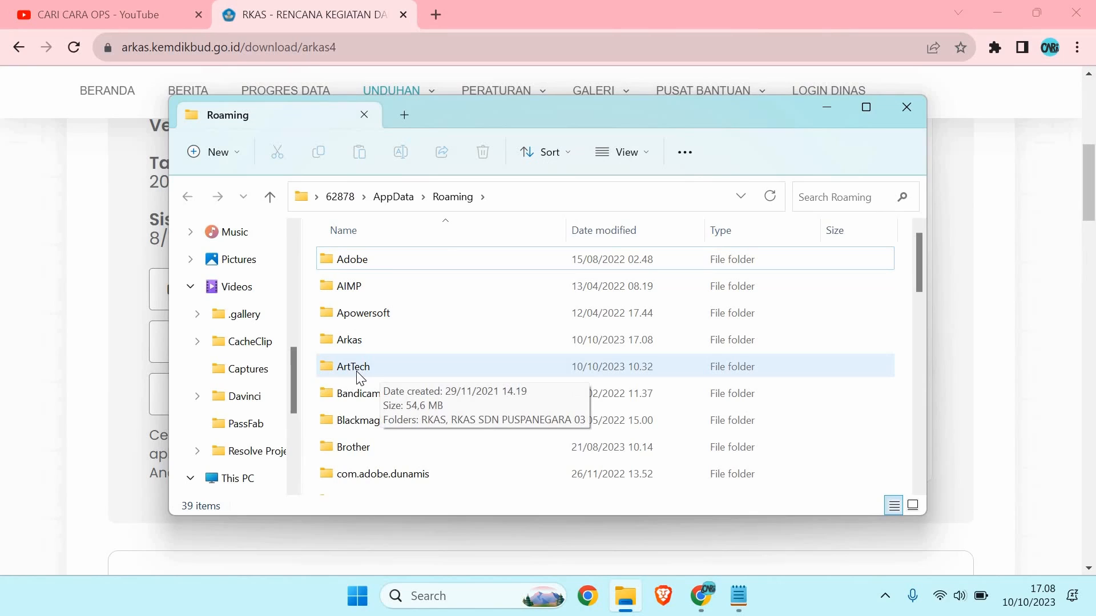
double_click(358, 372)
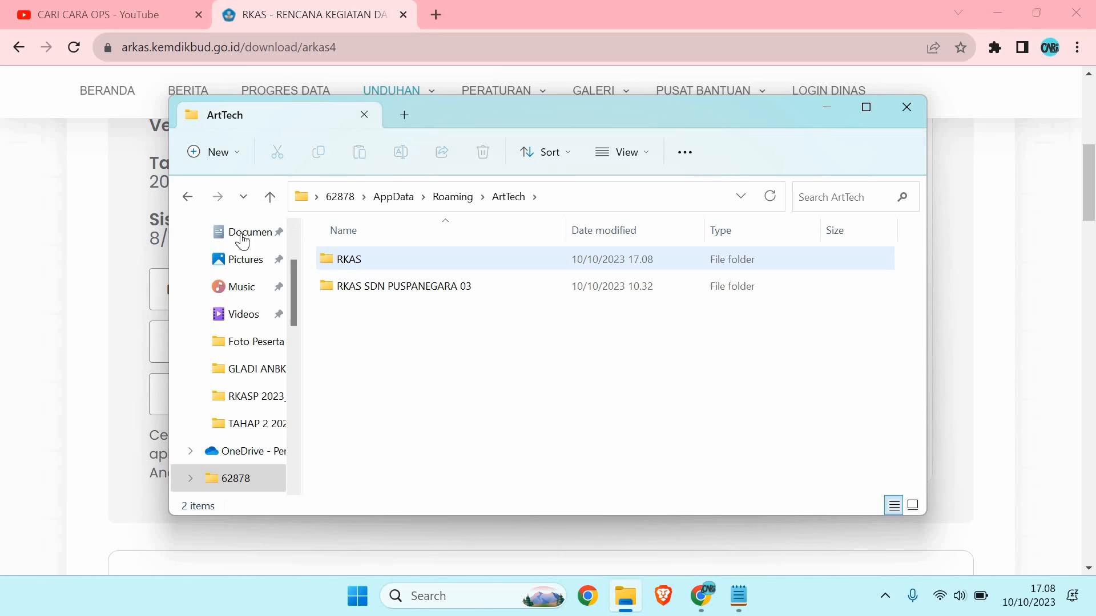
click(187, 197)
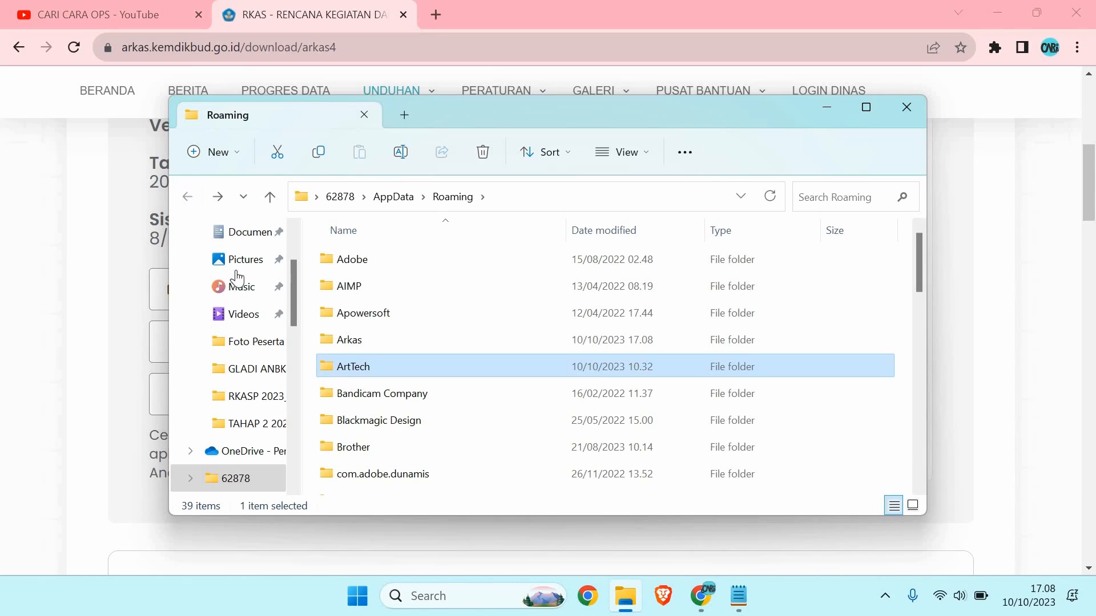
double_click(359, 345)
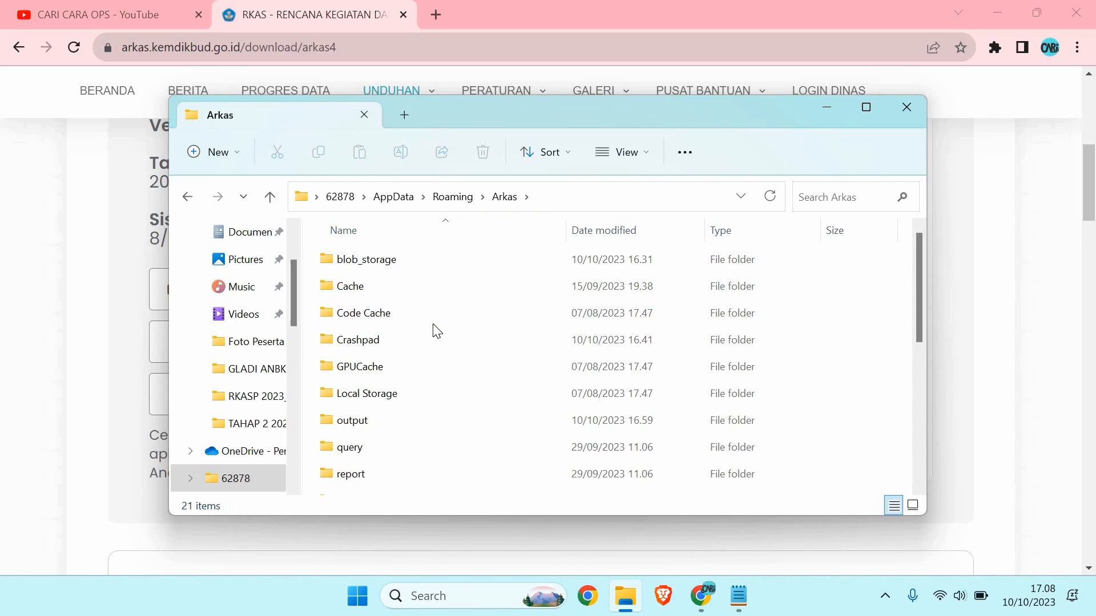
scroll(437, 331, down, 1)
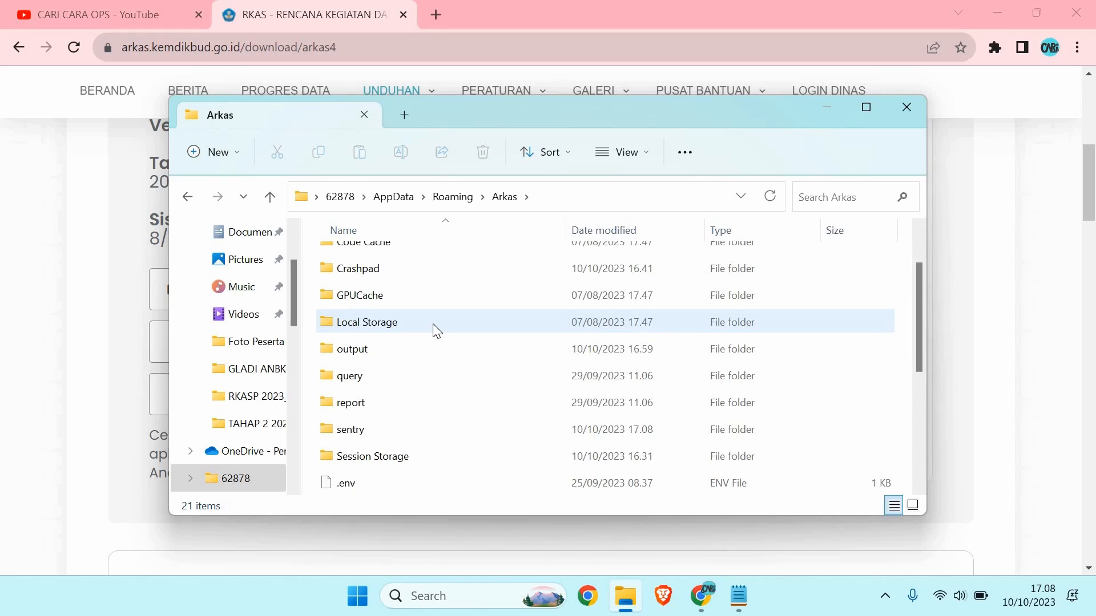
scroll(437, 331, down, 2)
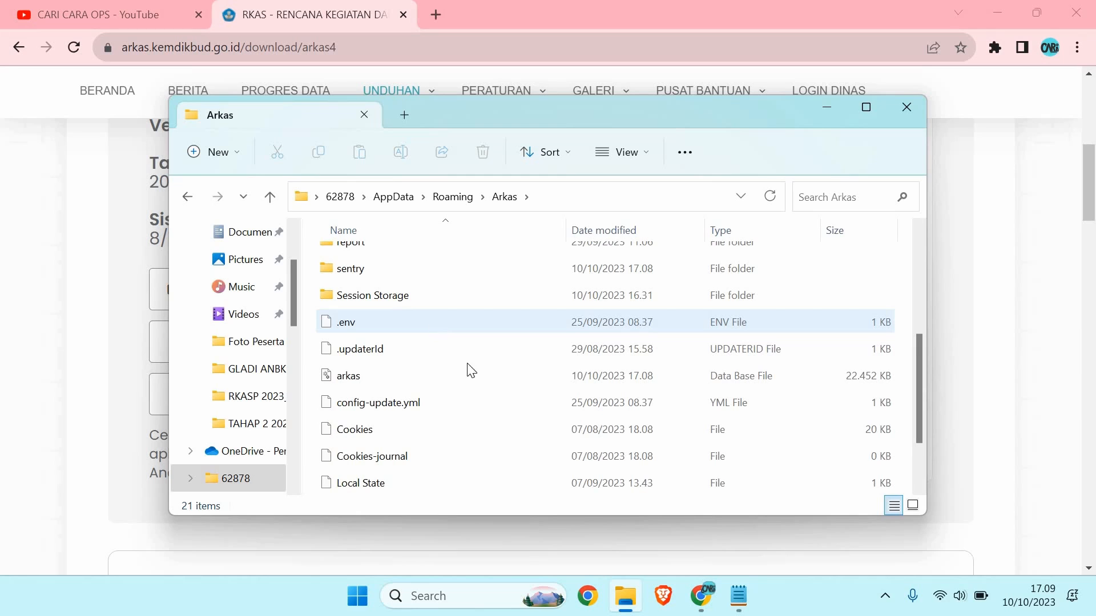
scroll(511, 314, up, 1)
Step: Rename the arkas database file in the Arkas folder to 'arkas SEKOLAH A'
scroll(512, 314, up, 2)
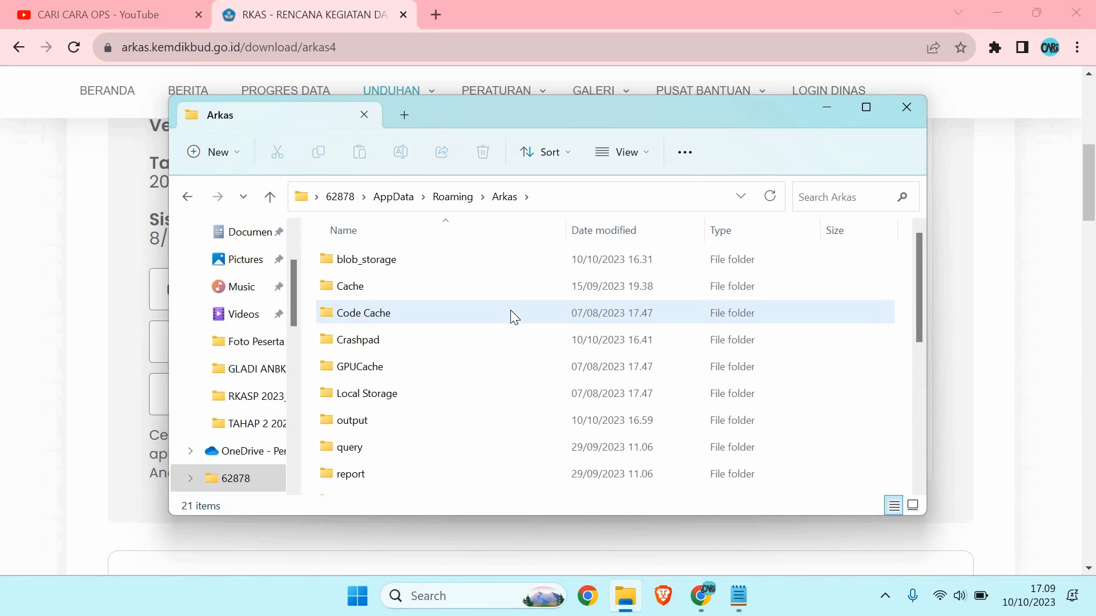
scroll(499, 325, down, 3)
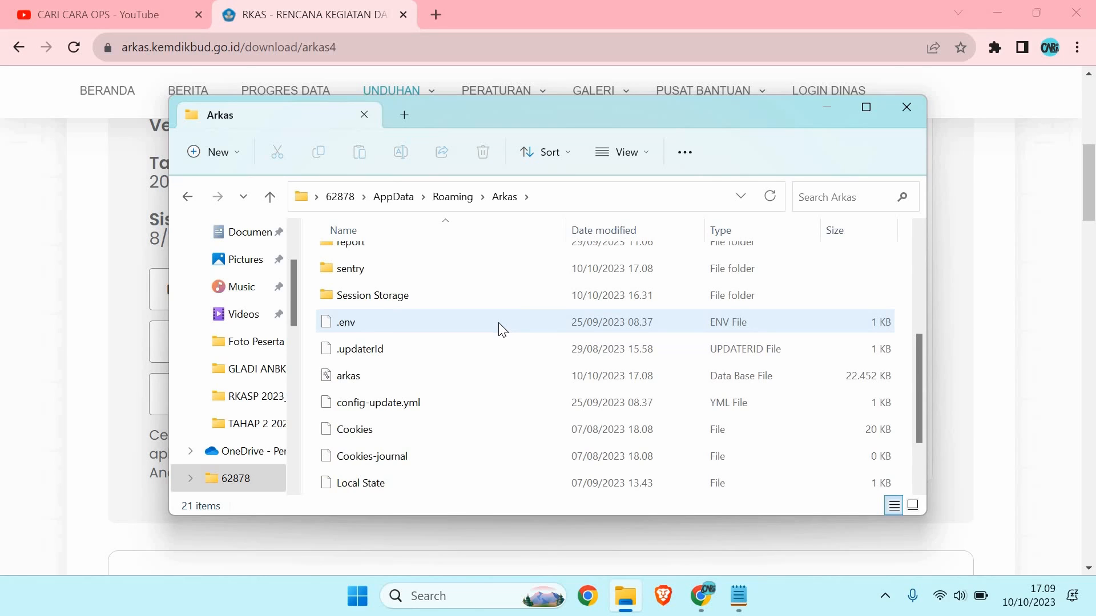
click(472, 375)
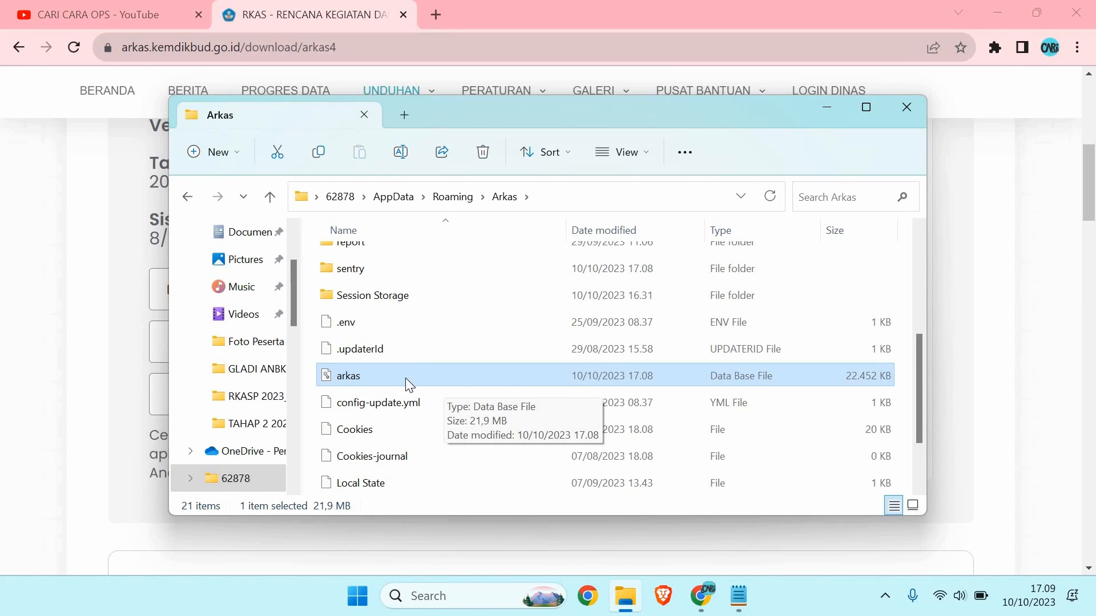
click(381, 375)
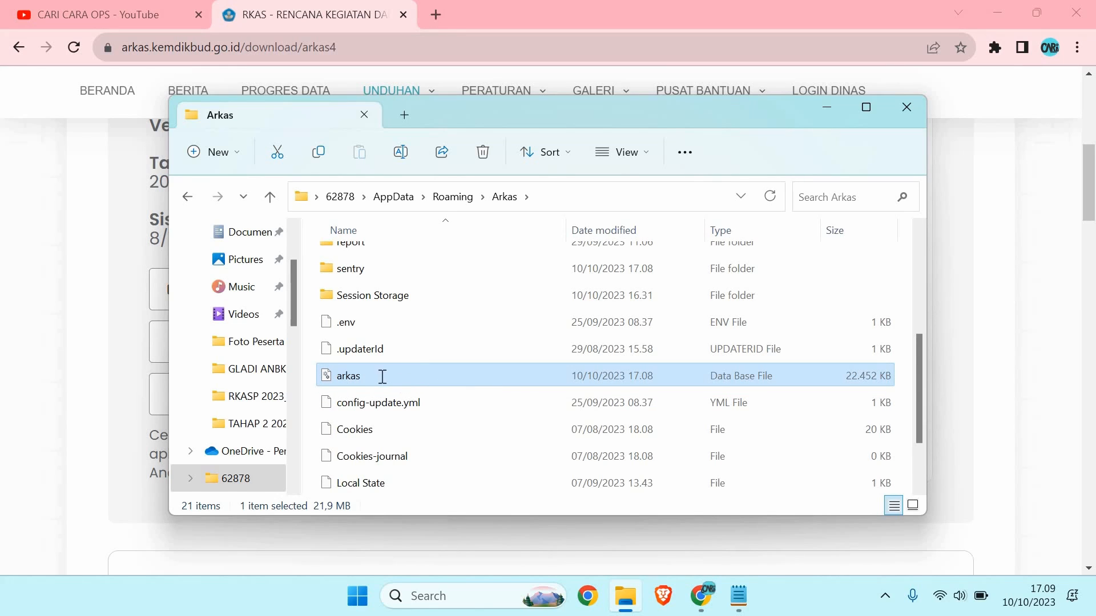
click(363, 376)
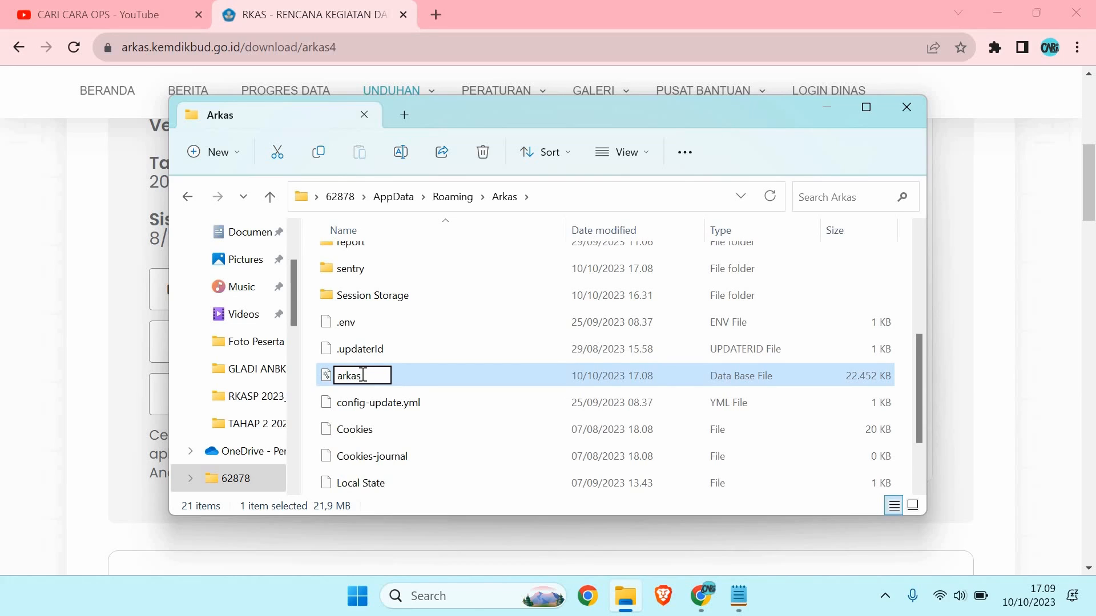
text(SEKOLAH)
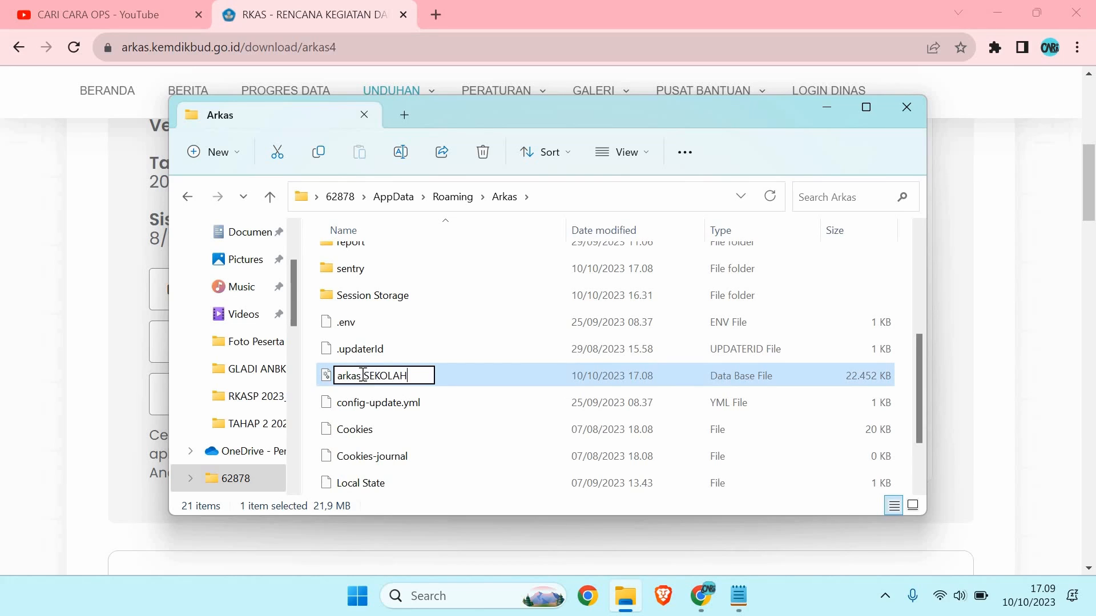
text( A)
click(477, 346)
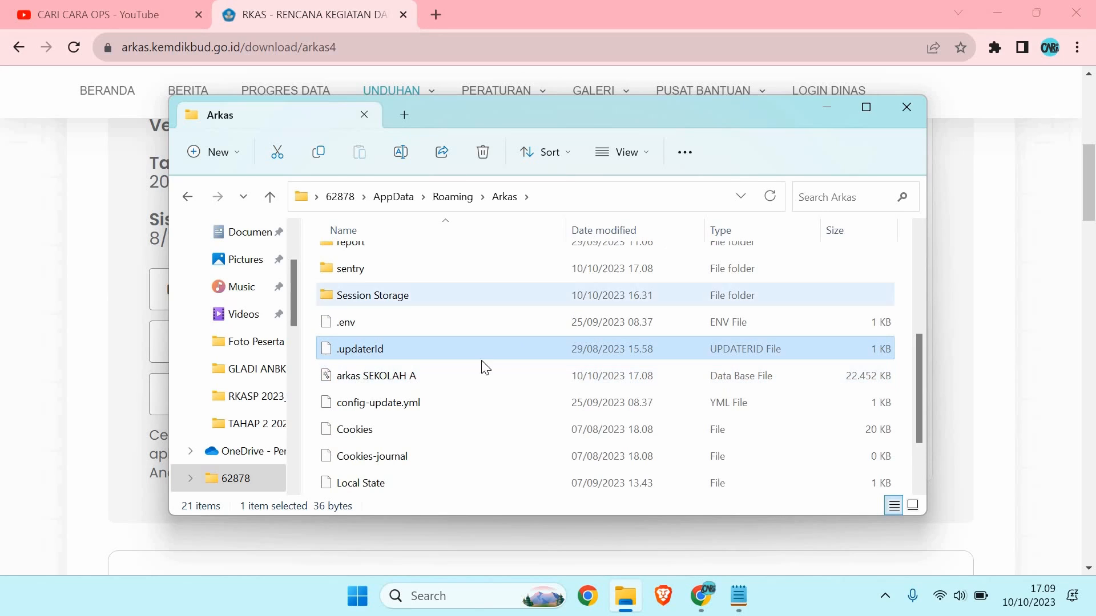
click(374, 382)
scroll(469, 370, up, 1)
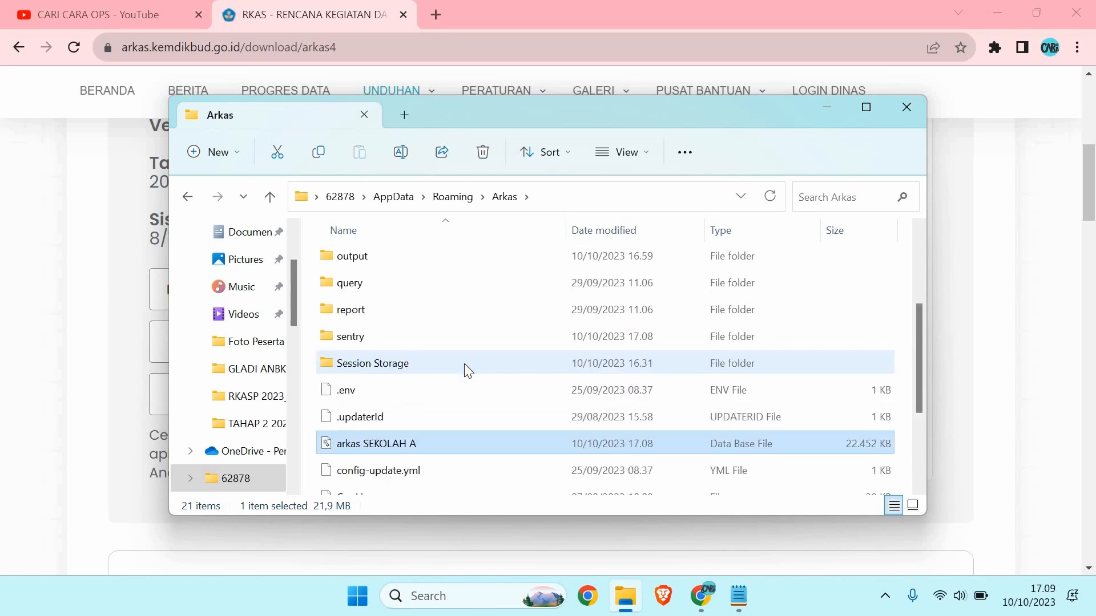
scroll(464, 370, up, 2)
Step: Close the Arkas folder and relaunch ARKAS 4 to the Konversi Data activation-code field
click(907, 107)
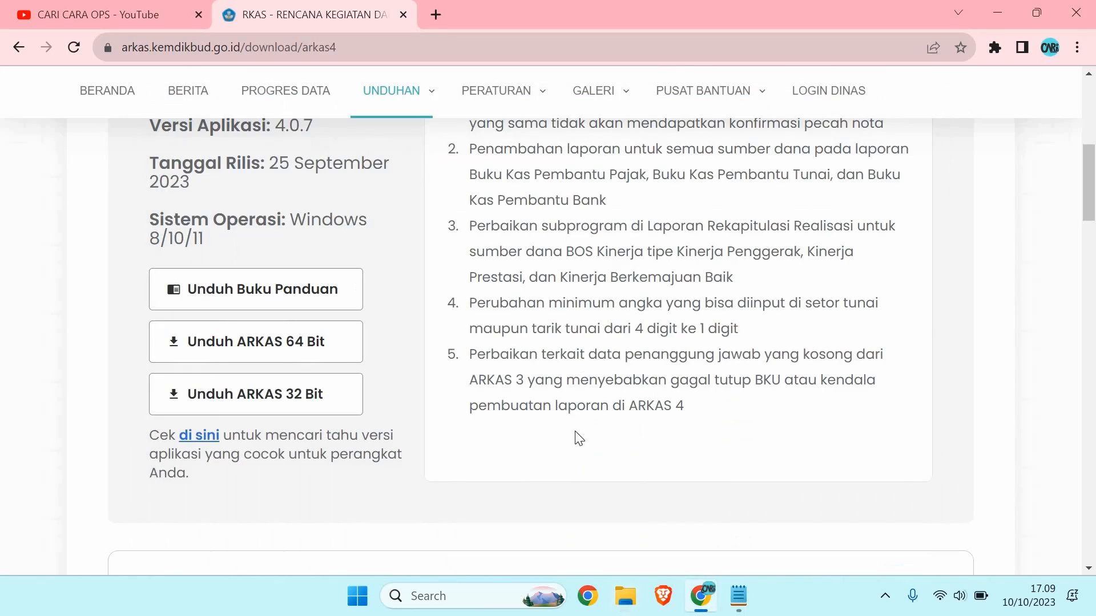
click(451, 595)
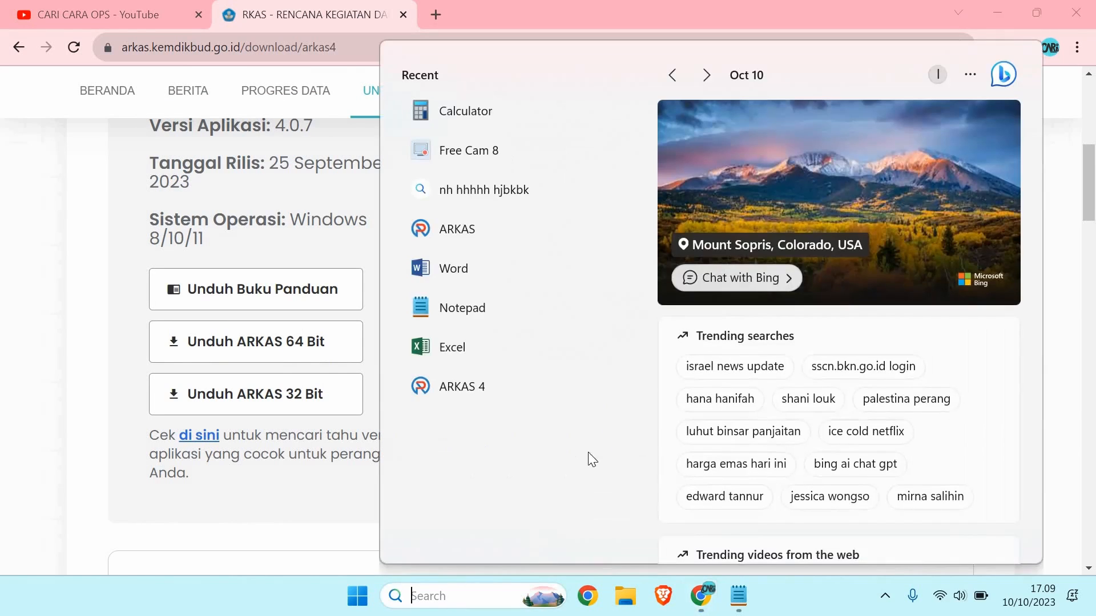
click(502, 399)
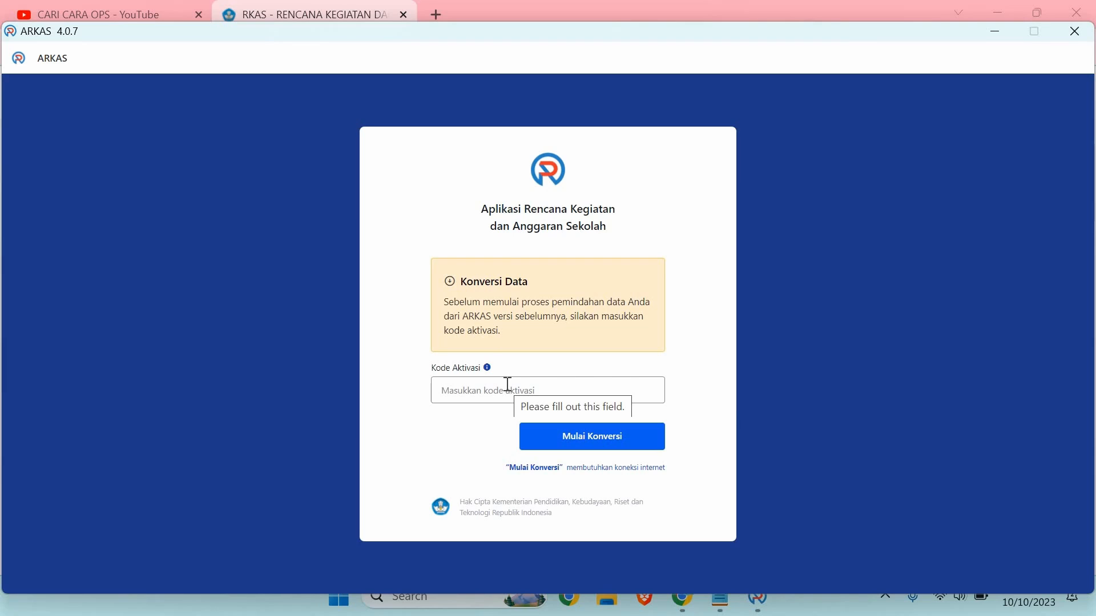
click(507, 385)
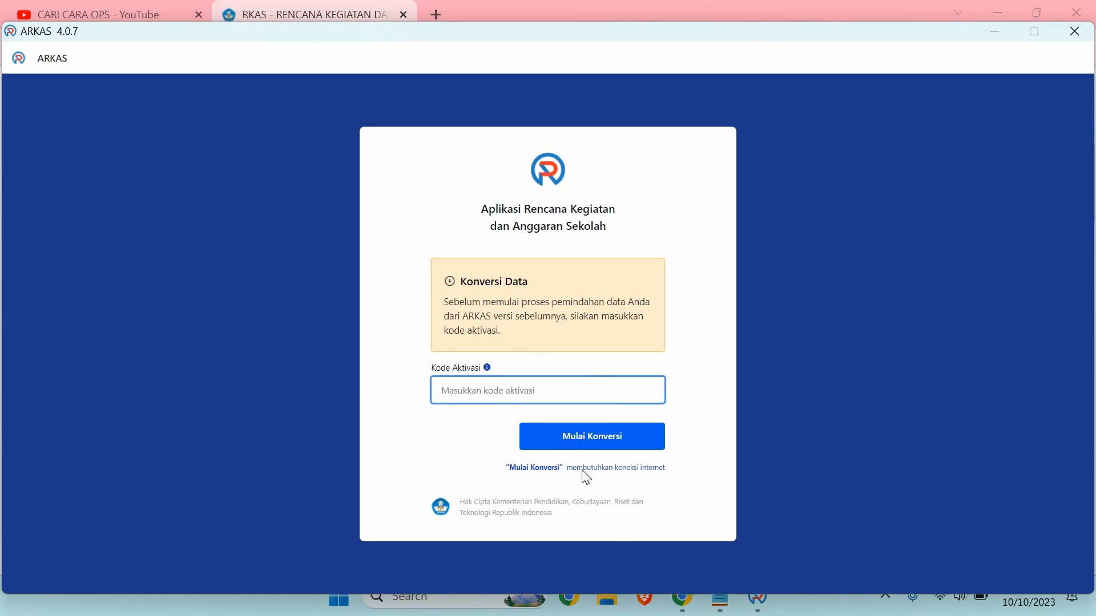
Step: Open the Koreg ARKAS SDN Puspanegara 05 note from D:\01_SDN PUSPANEGARA 03\2_PEMBIAYAAN\BOS SDN PUSPANEGARA 05\BOS 2022_P05
click(609, 604)
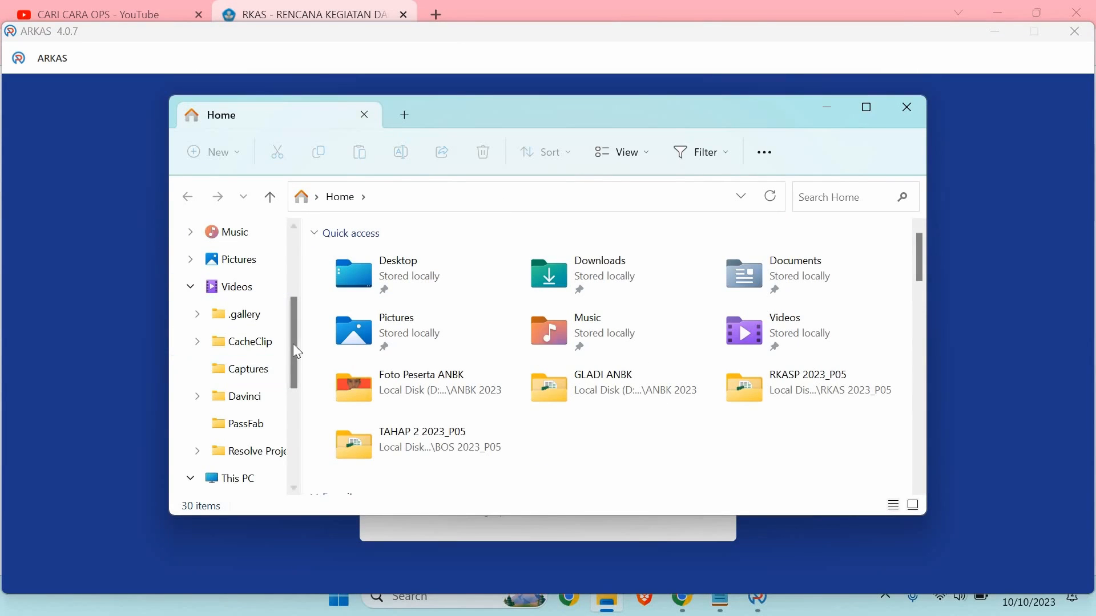
scroll(285, 446, down, 5)
click(274, 268)
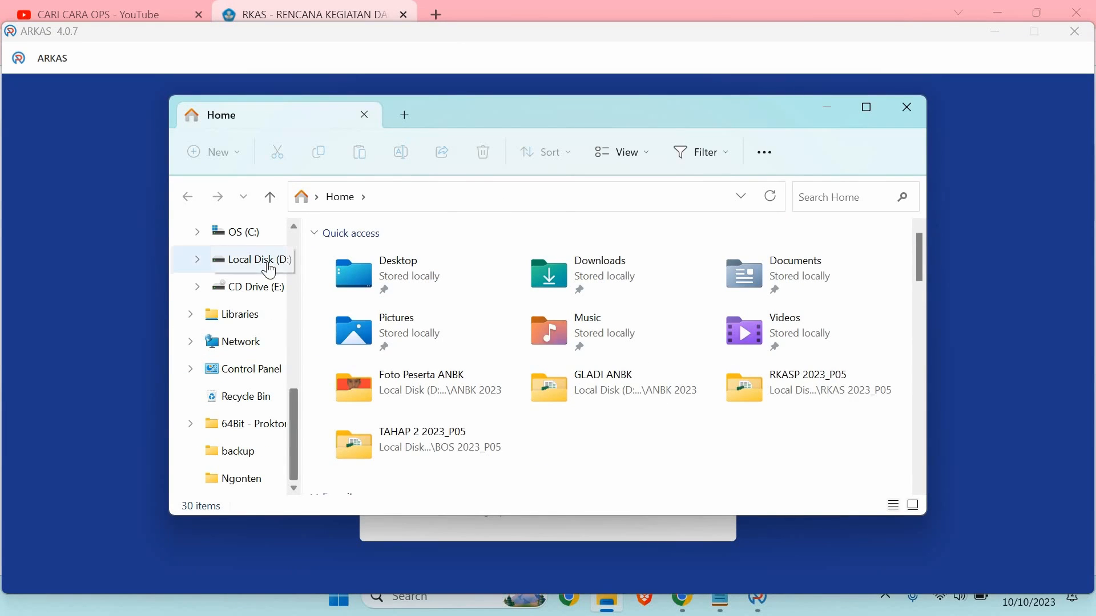
double_click(433, 266)
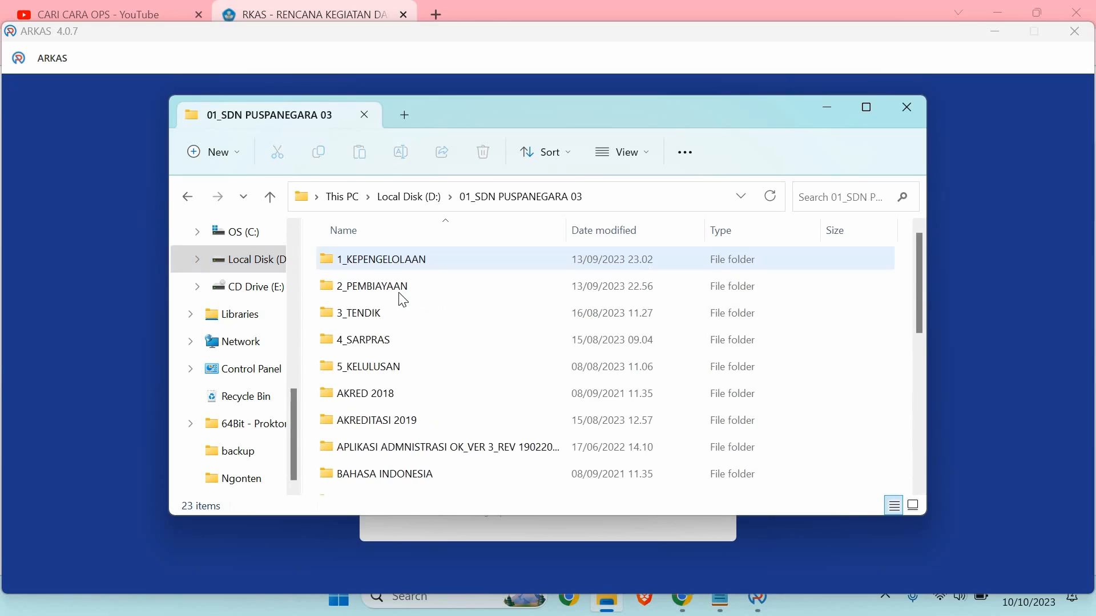
double_click(407, 287)
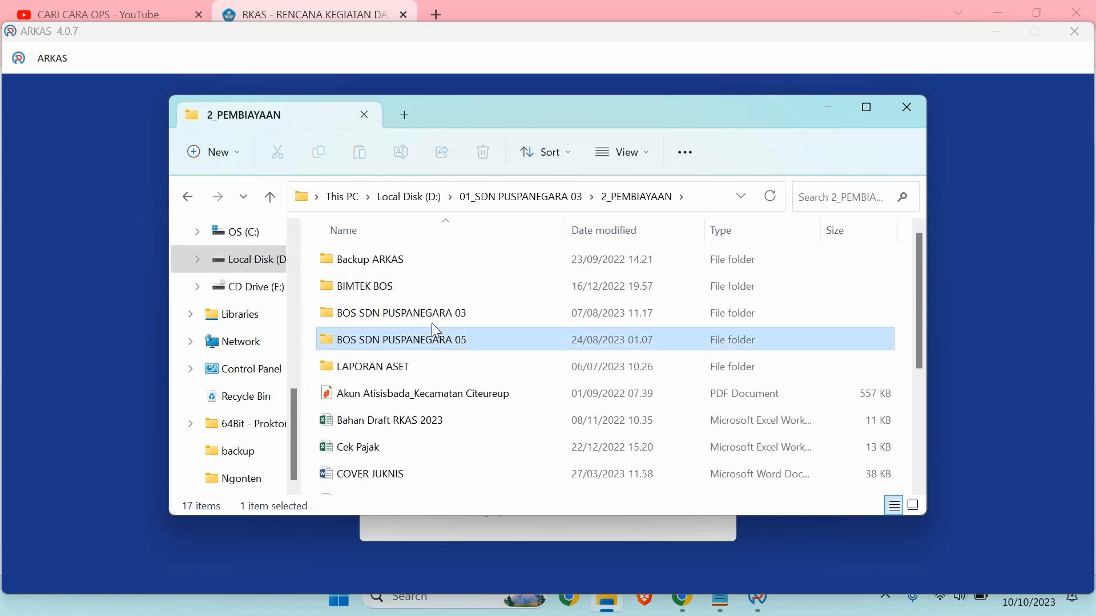
double_click(456, 339)
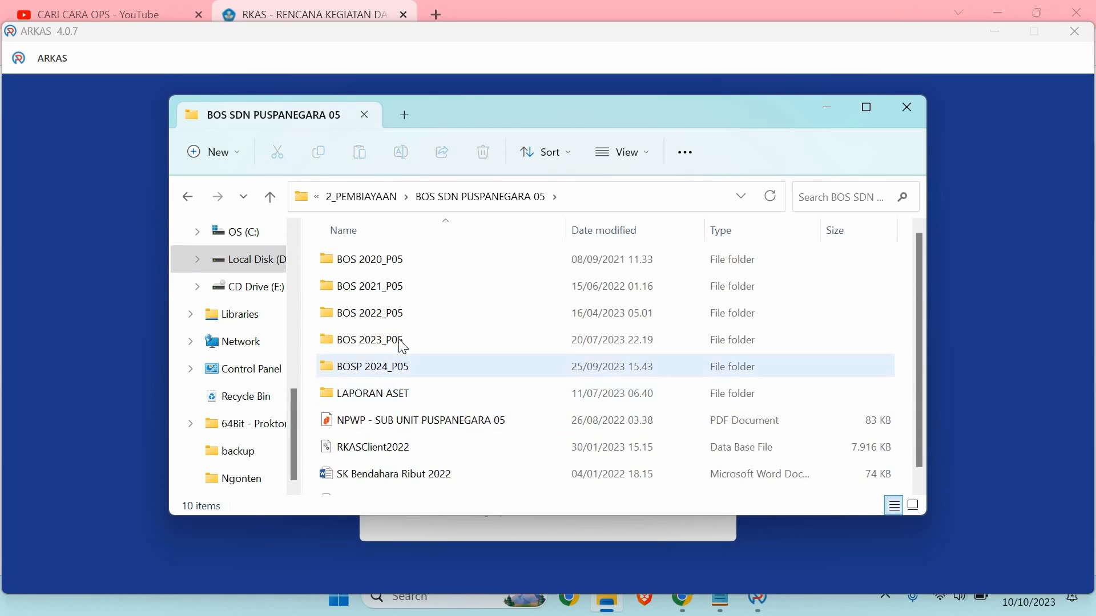
click(399, 342)
scroll(399, 339, down, 1)
double_click(394, 302)
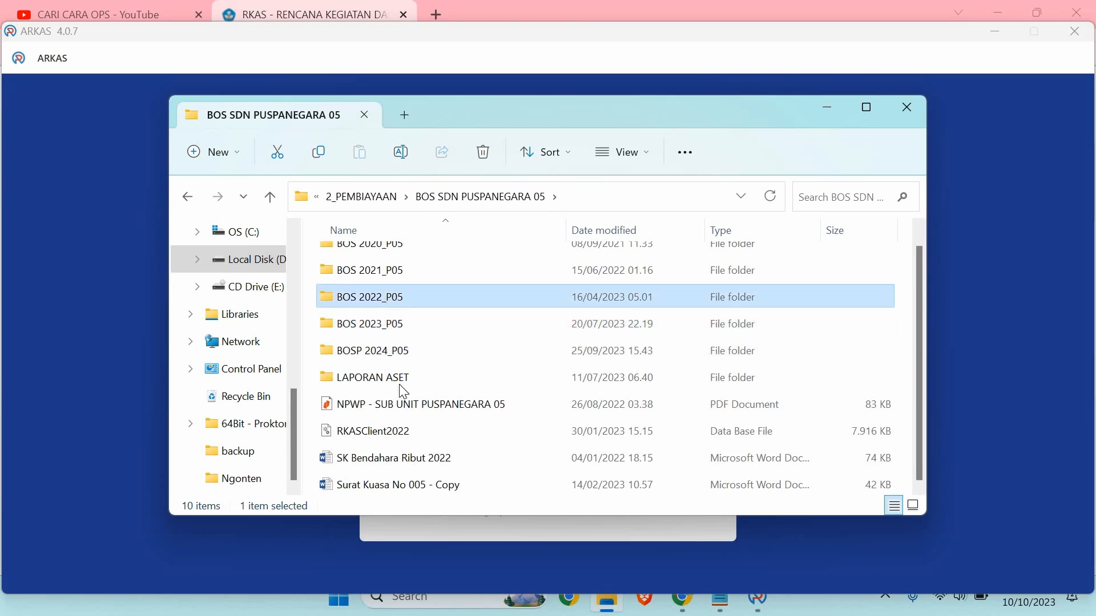
scroll(419, 342, down, 3)
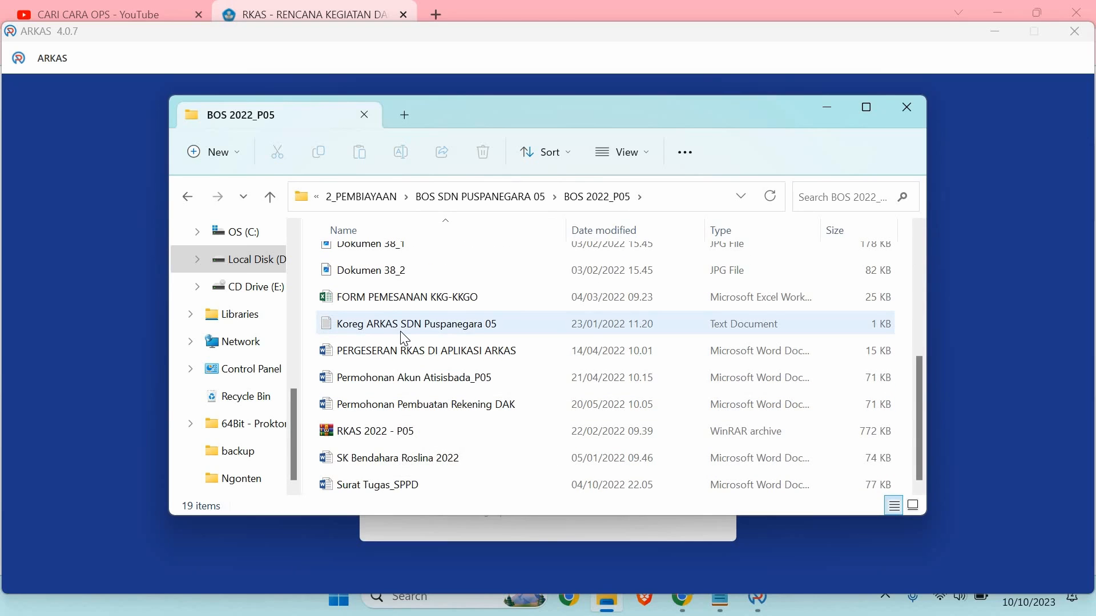
double_click(402, 334)
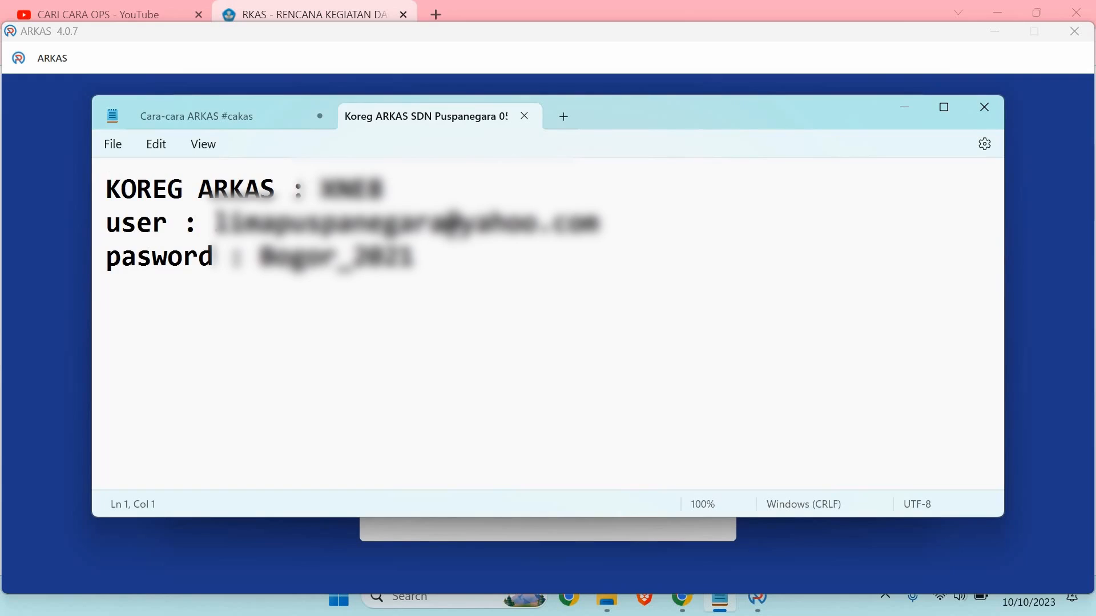
Step: Copy the activation code from the note and minimise the notes window
drag(321, 190, 386, 190)
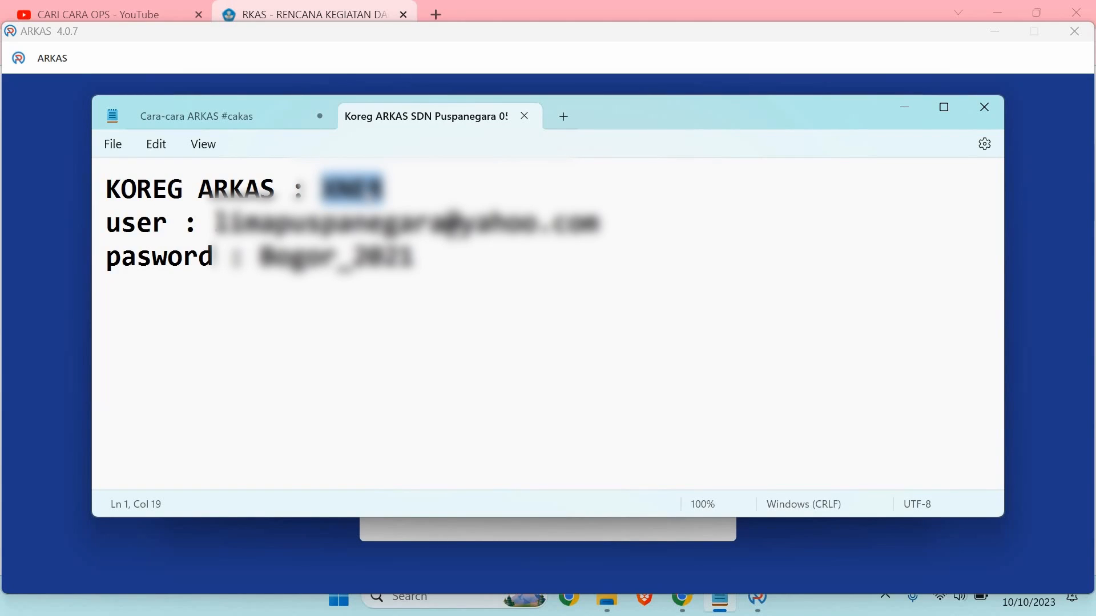
right_click(366, 190)
click(431, 284)
click(904, 108)
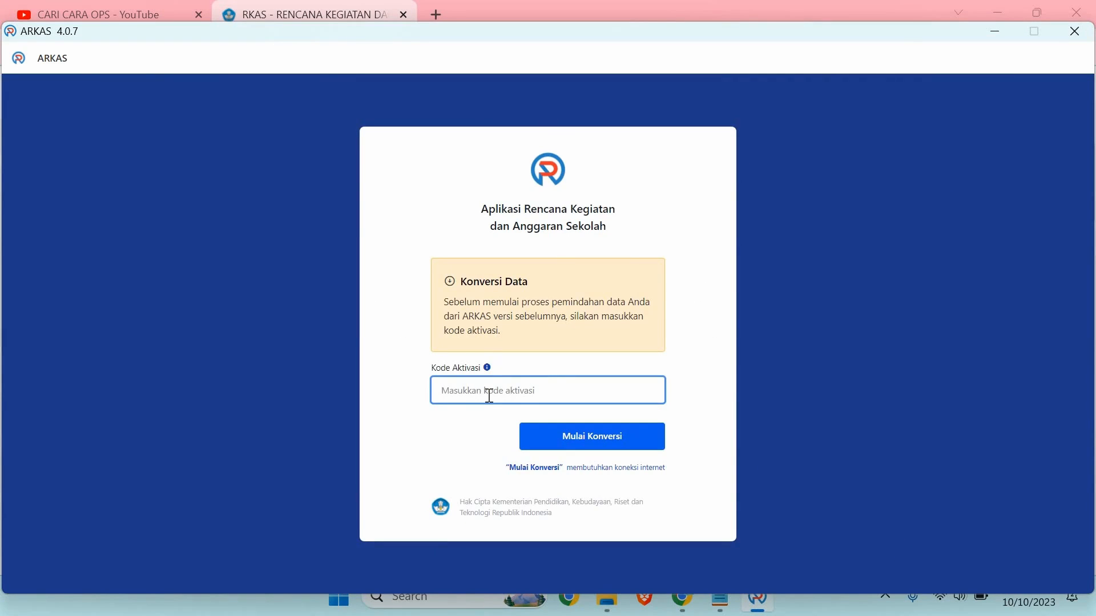
Step: Paste the activation code into Kode Aktivasi and run Mulai Konversi to convert the old data
key(ctrl+v)
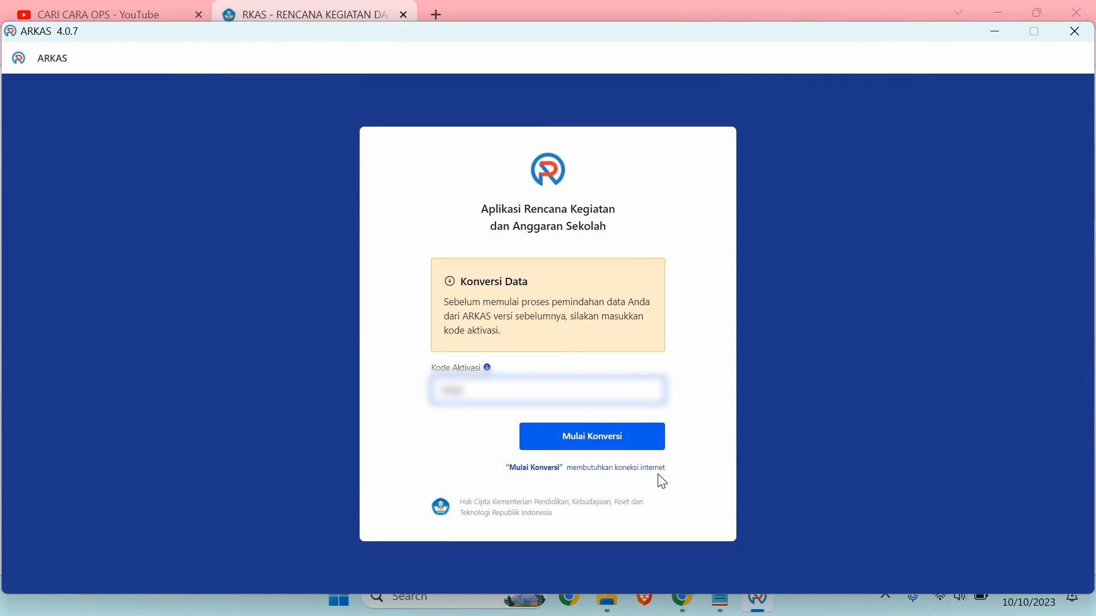
click(593, 441)
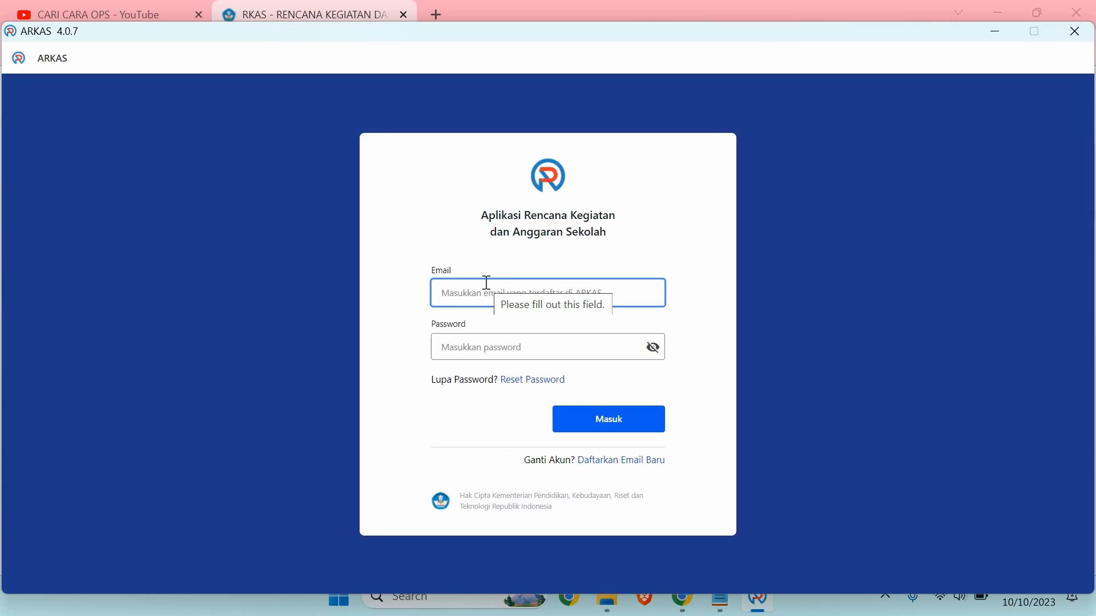
Step: Enter the school account's e-mail and password and sign in to SD N PUSPANEGARA 05's ARKAS
text(kep)
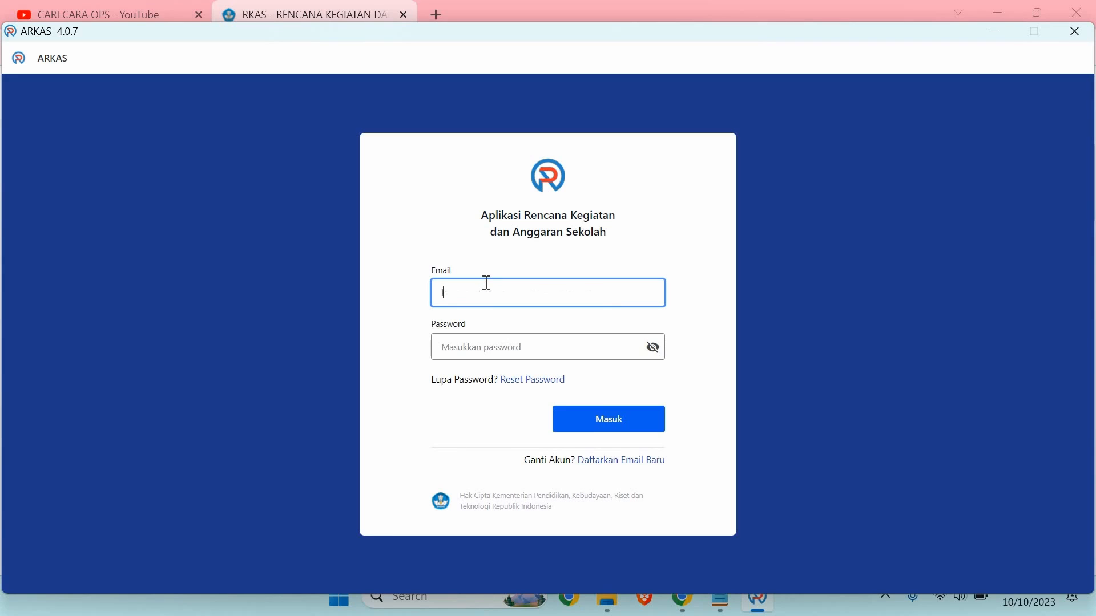
key(Tab)
text(ab)
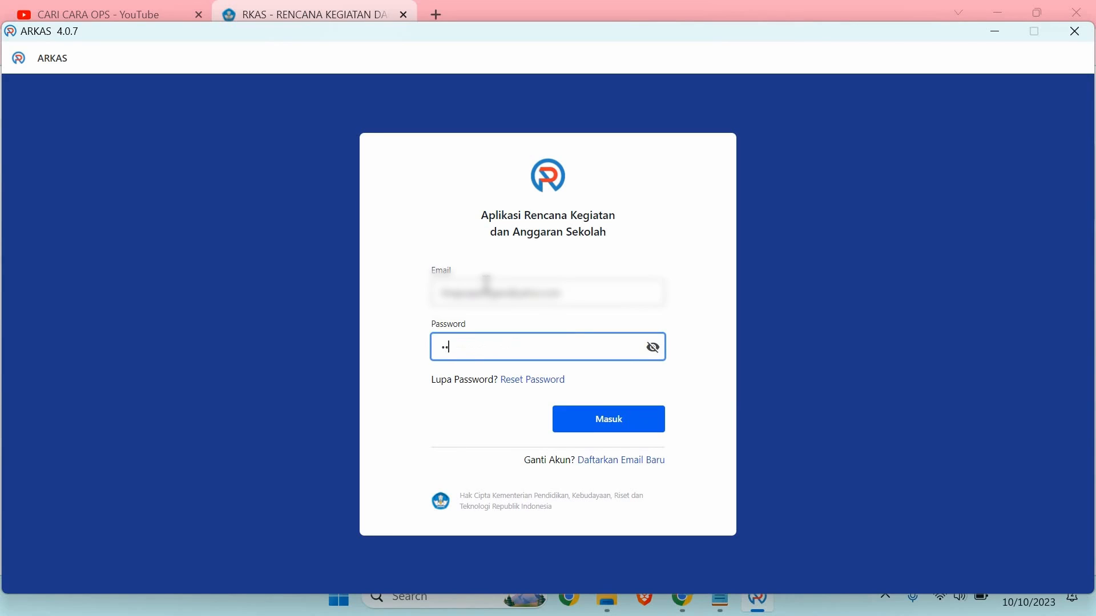
text(***)
click(653, 421)
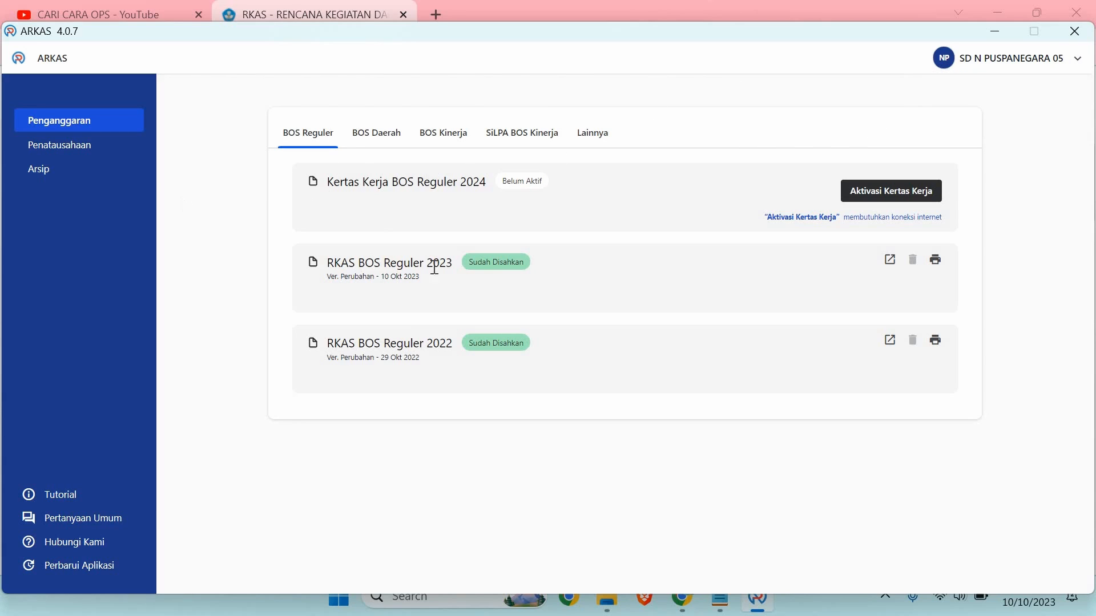
click(889, 259)
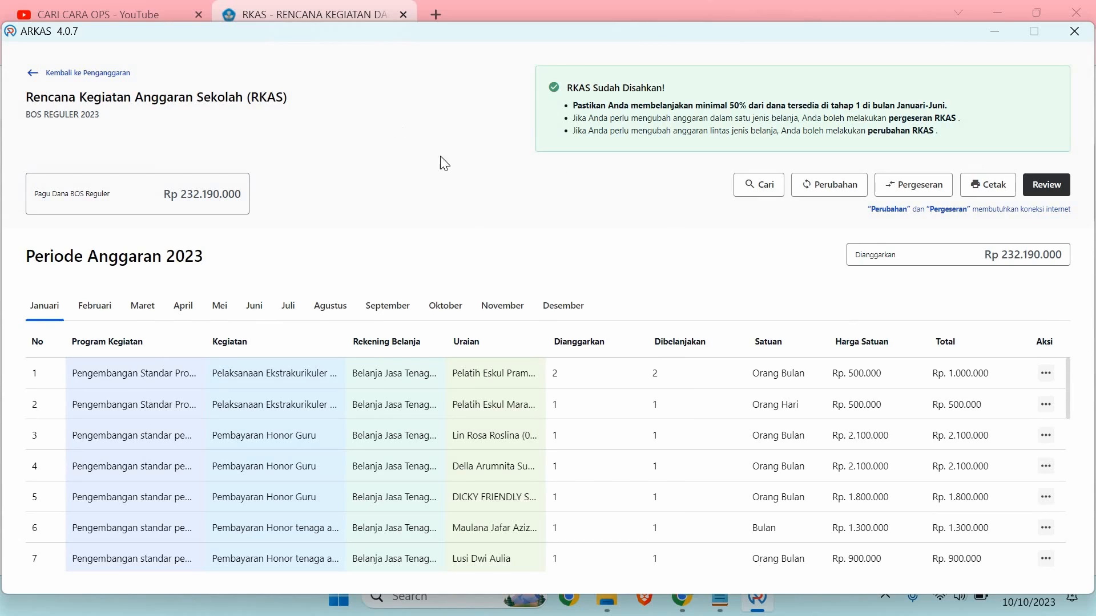
click(112, 75)
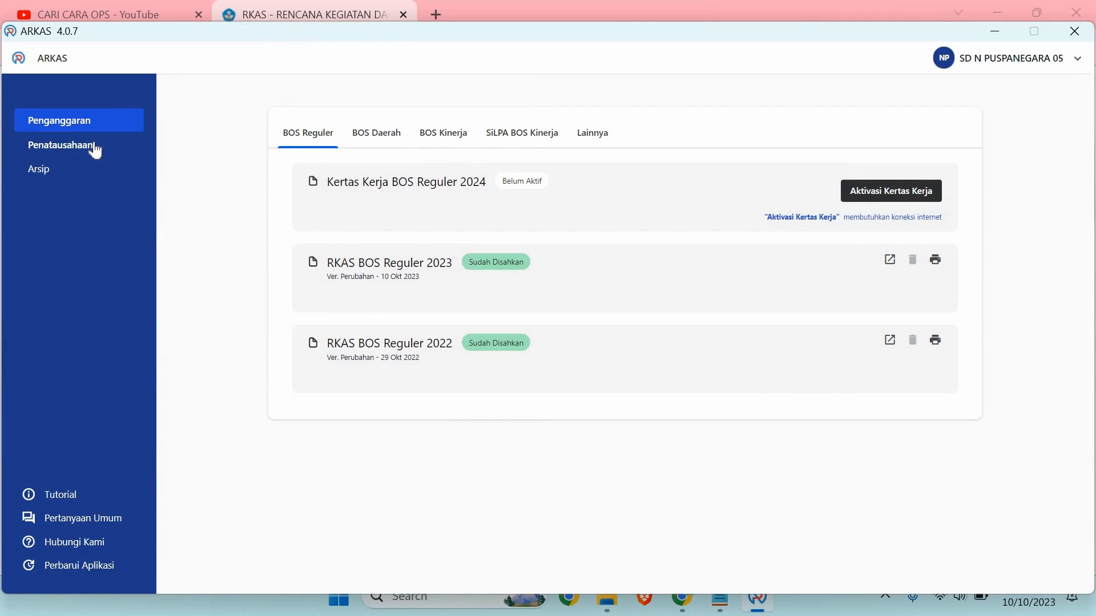
click(95, 149)
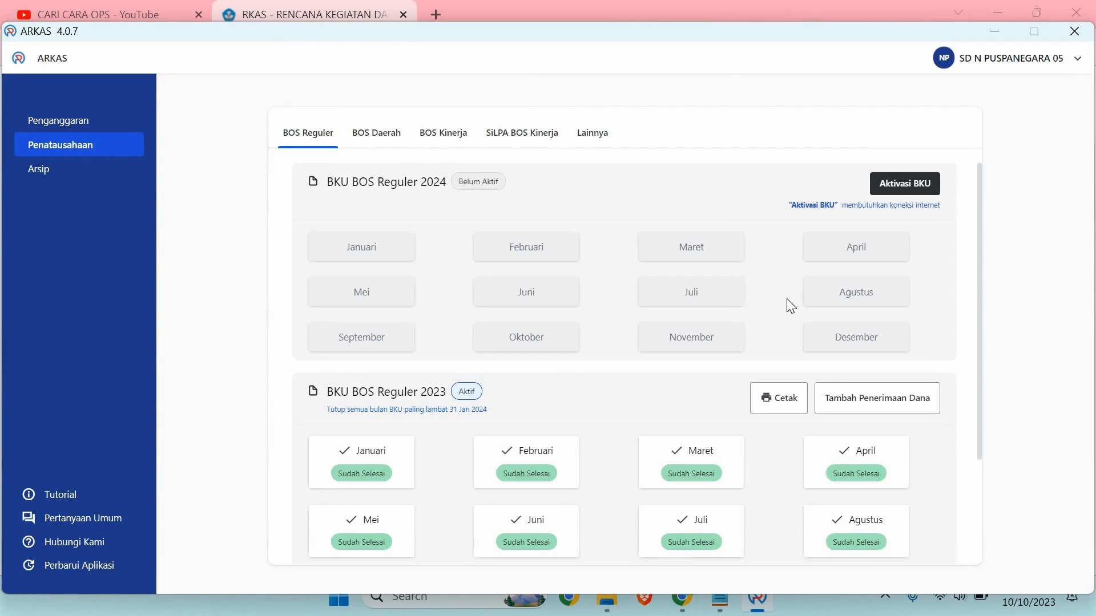
scroll(786, 299, down, 3)
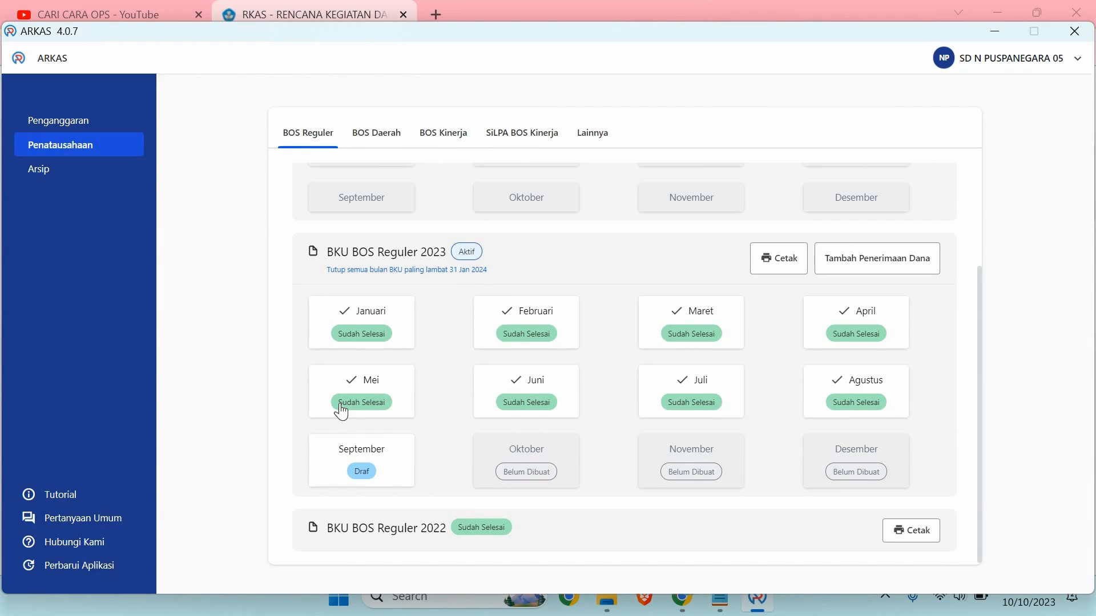
click(363, 471)
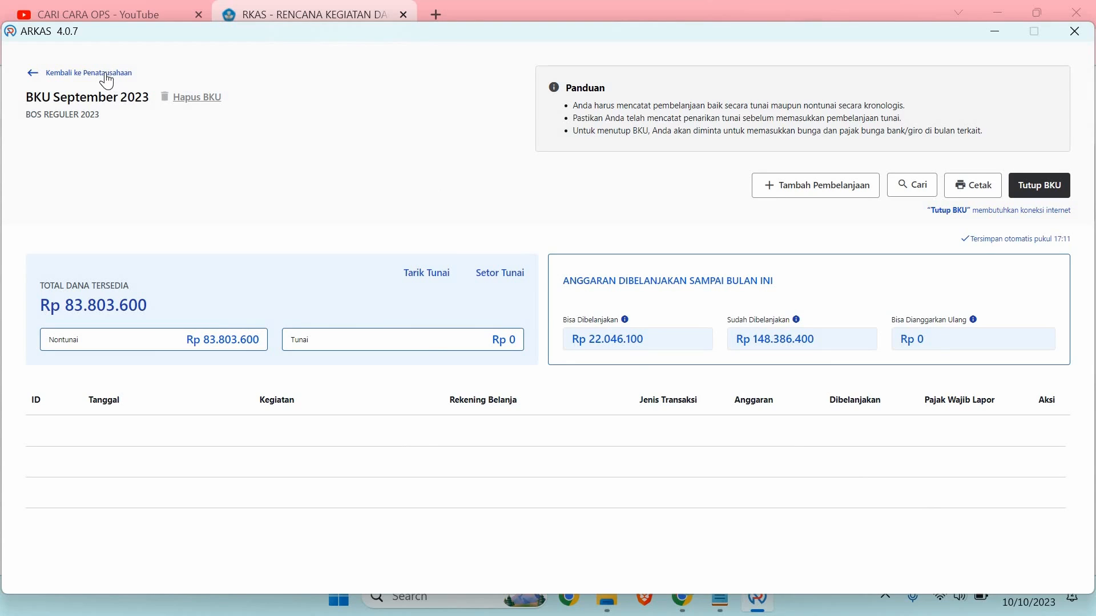
click(106, 74)
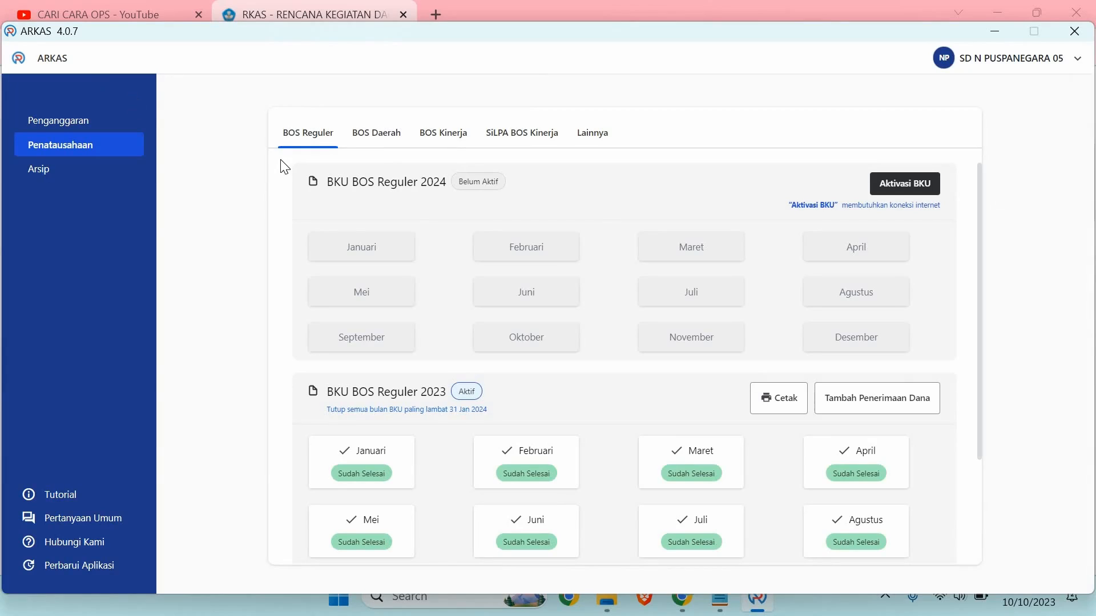
click(102, 131)
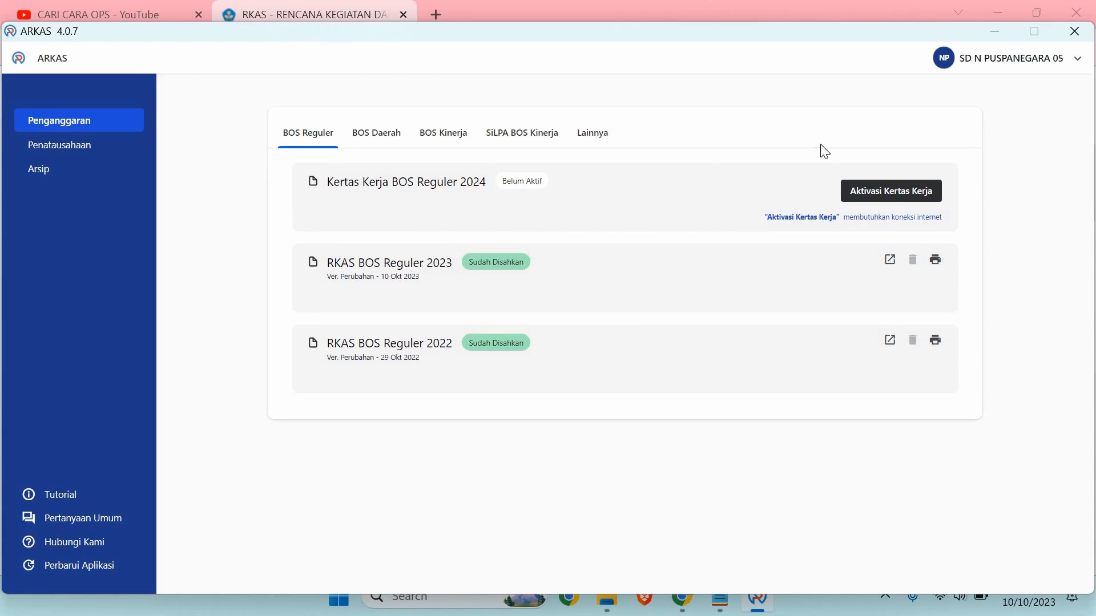
Step: Log out of the school account with Keluar, confirm Ya, Keluar, and close ARKAS
click(1076, 62)
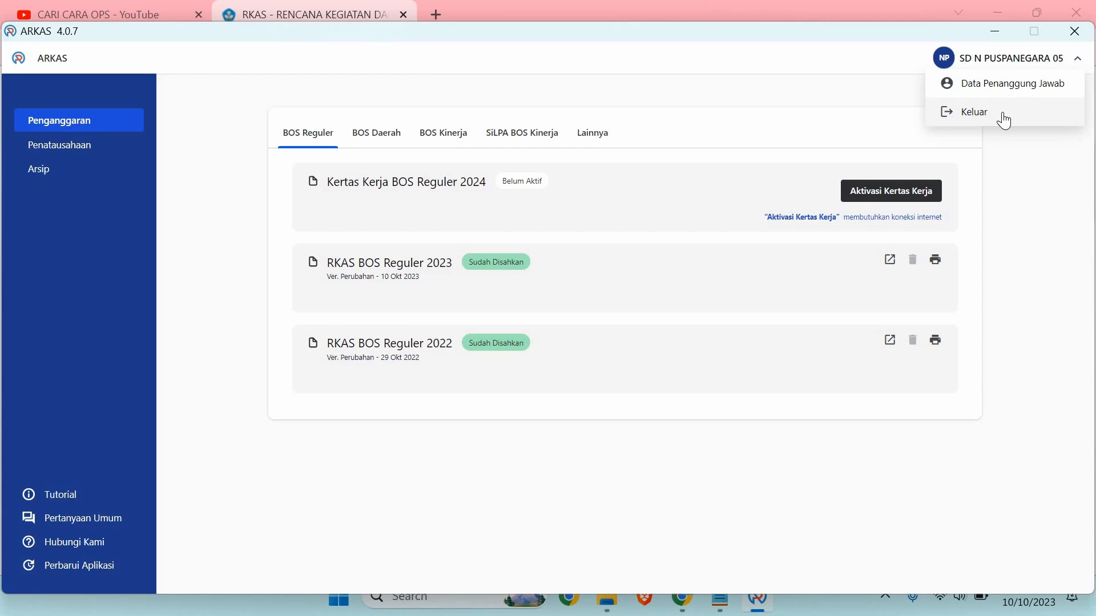
click(1003, 116)
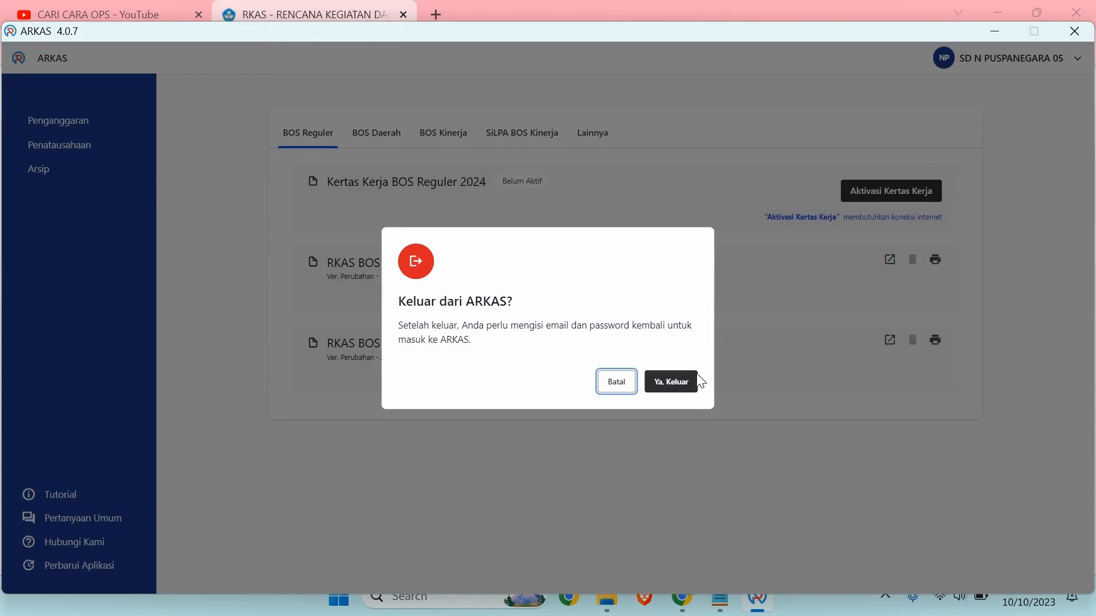
click(683, 388)
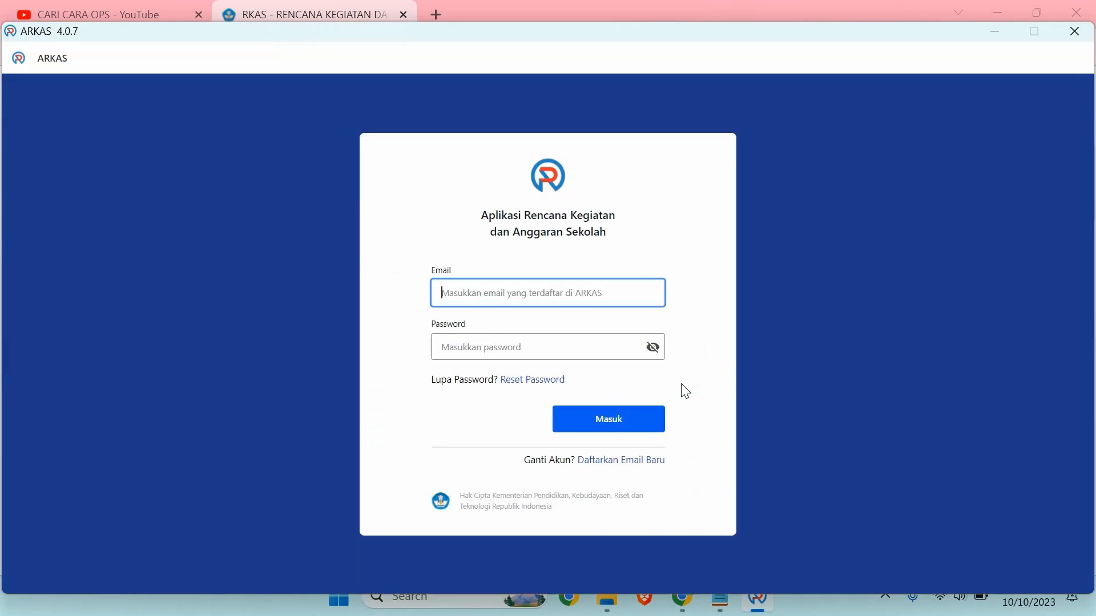
click(1076, 33)
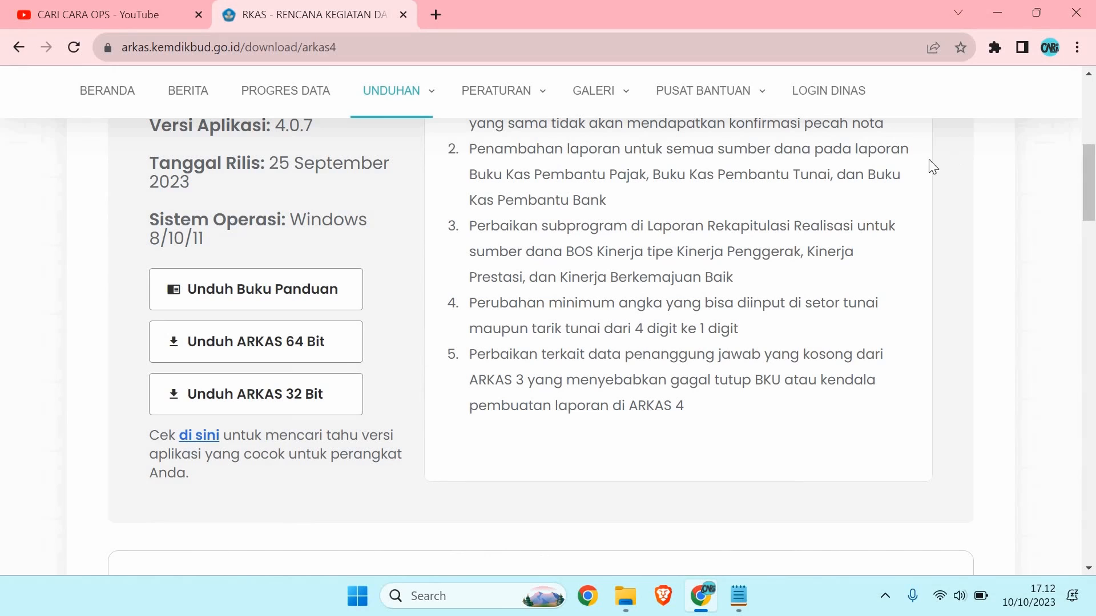
Step: Open the Arkas folder under %appdata% (AppData\Roaming)
key(super+r)
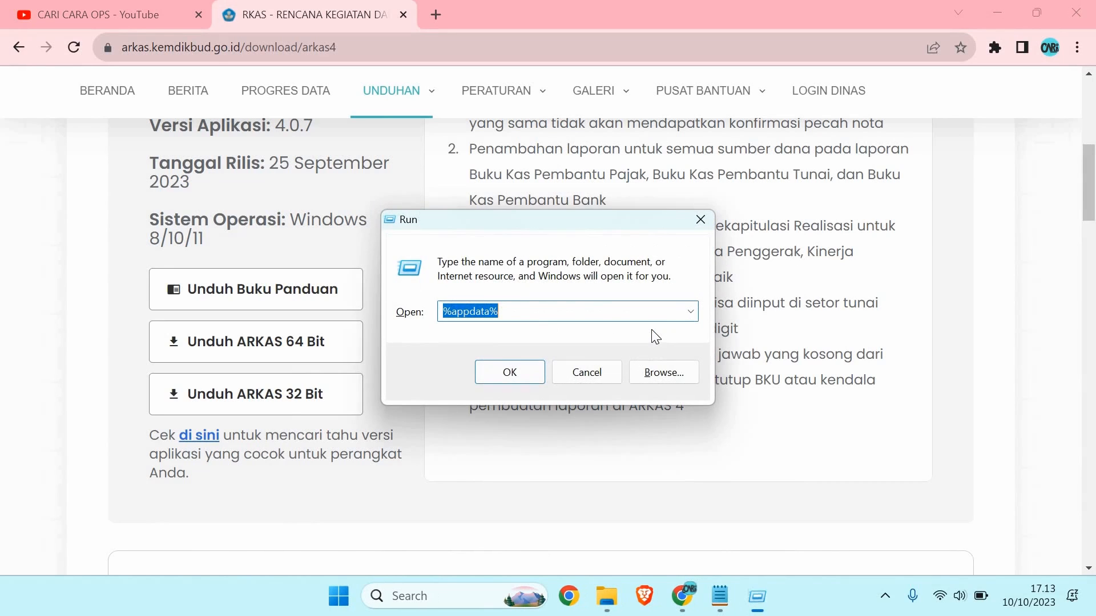
key(Return)
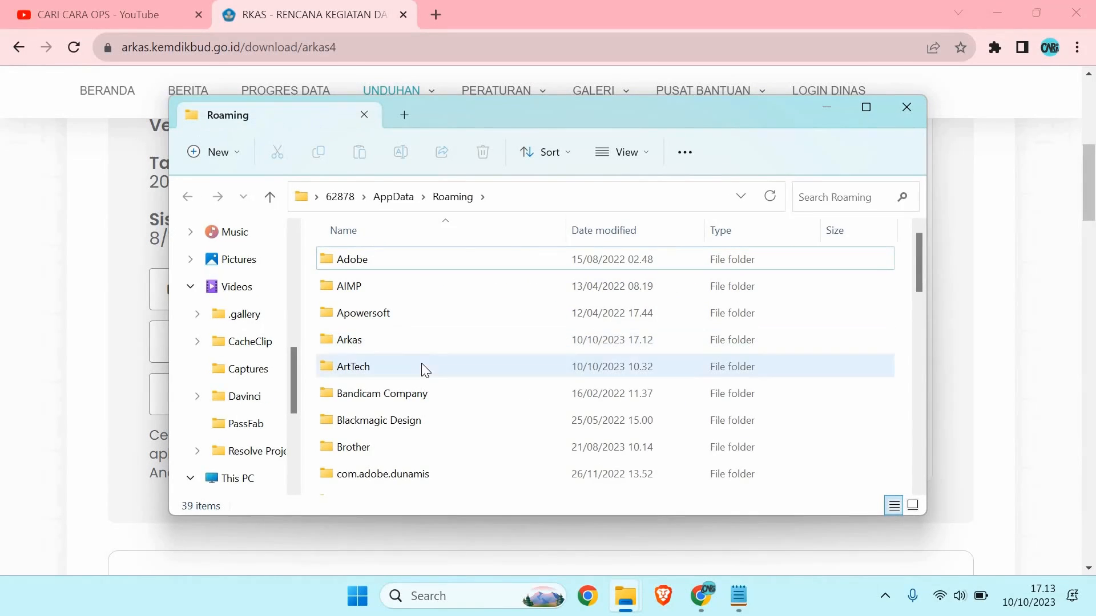
double_click(398, 342)
scroll(396, 342, down, 3)
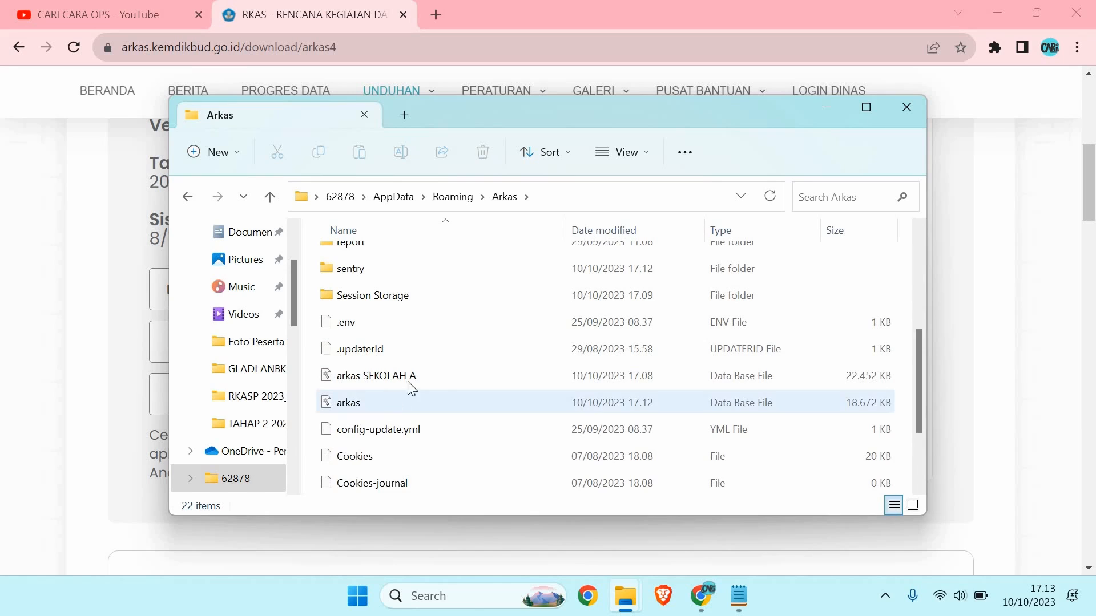
Step: Compare the arkas SEKOLAH A and new arkas database files
click(526, 382)
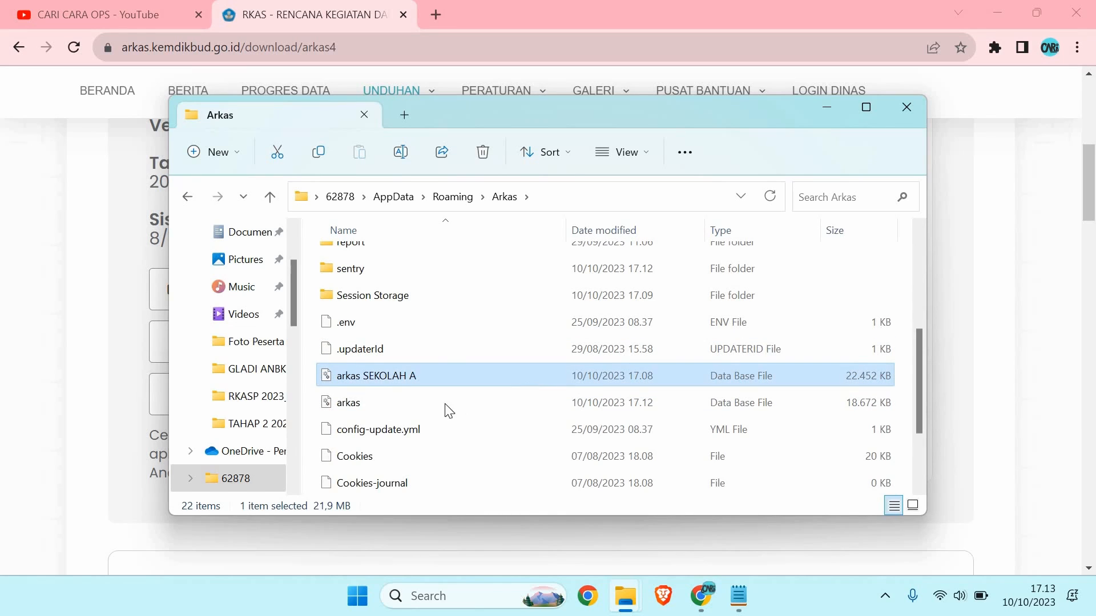
click(383, 403)
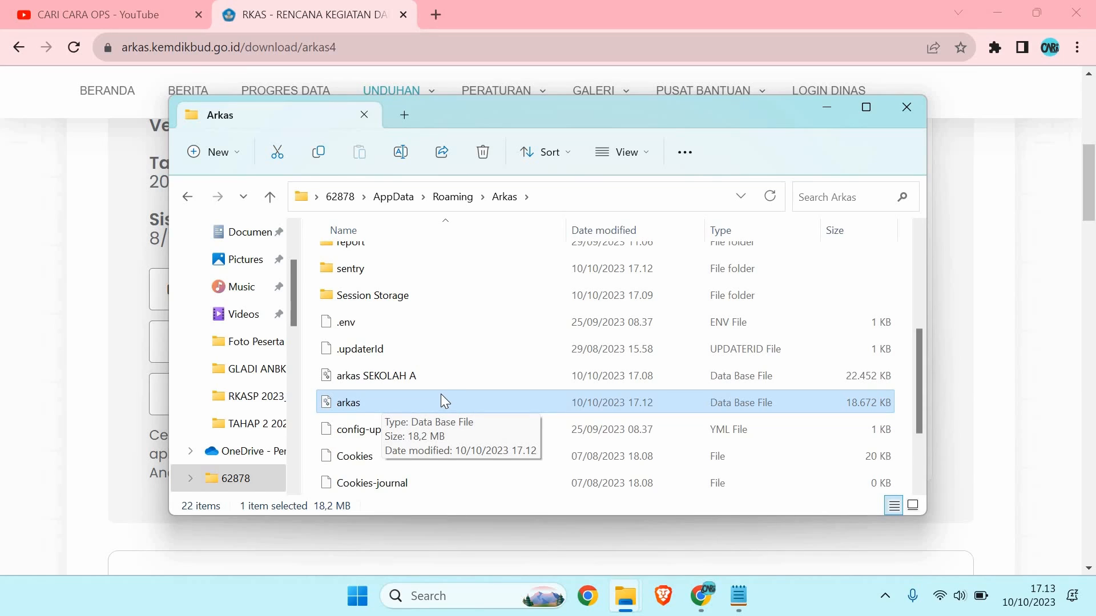
click(441, 377)
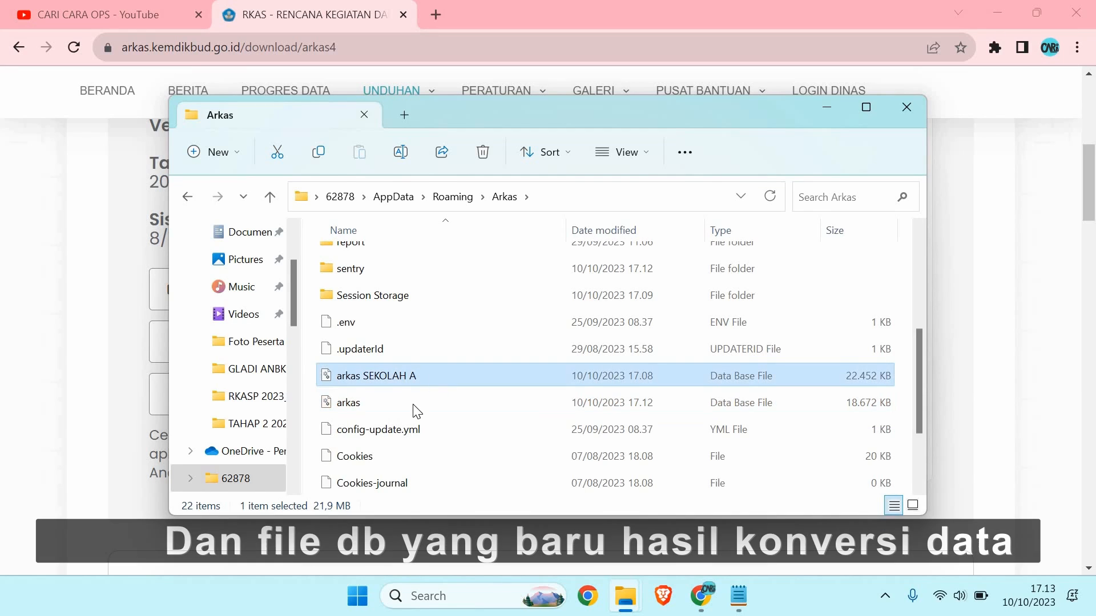
click(413, 407)
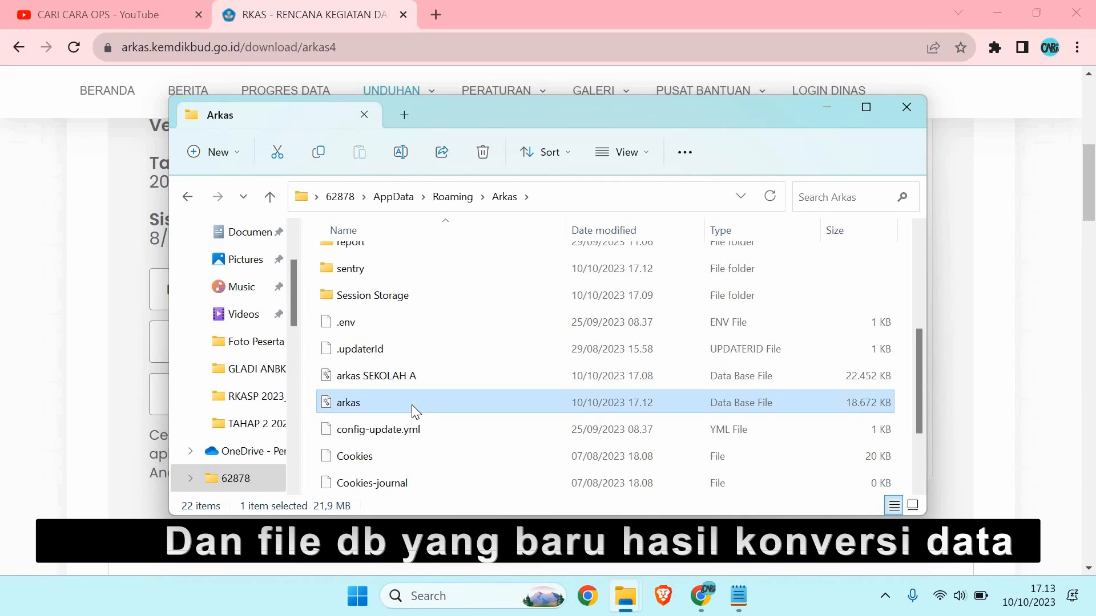
Step: Rename the new arkas database file to 'arkas SEKOLAH B'
click(376, 403)
click(378, 405)
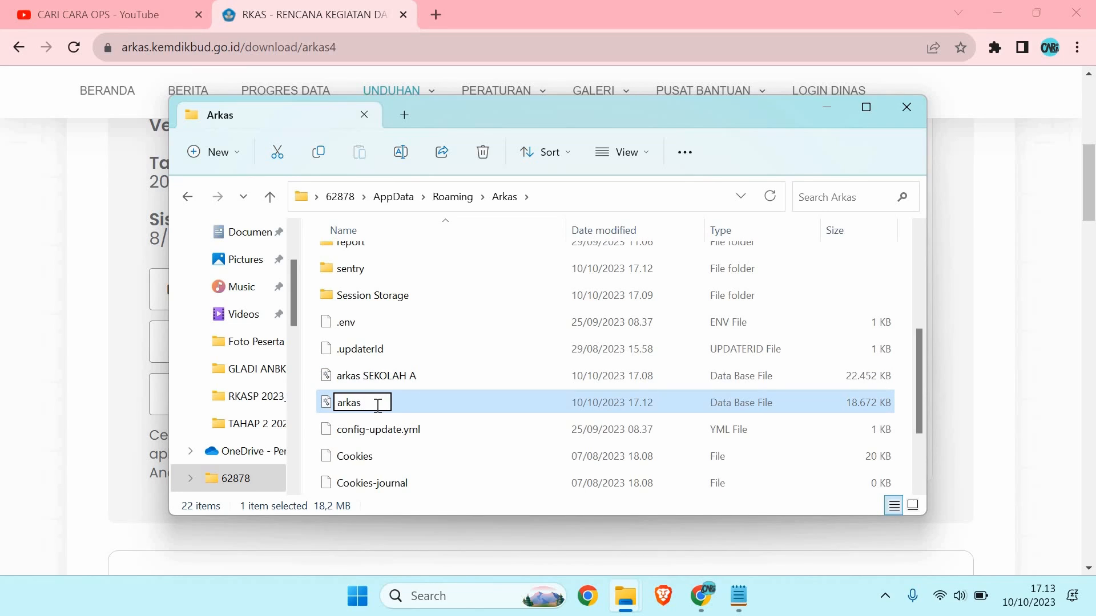
text(SEKOLAH)
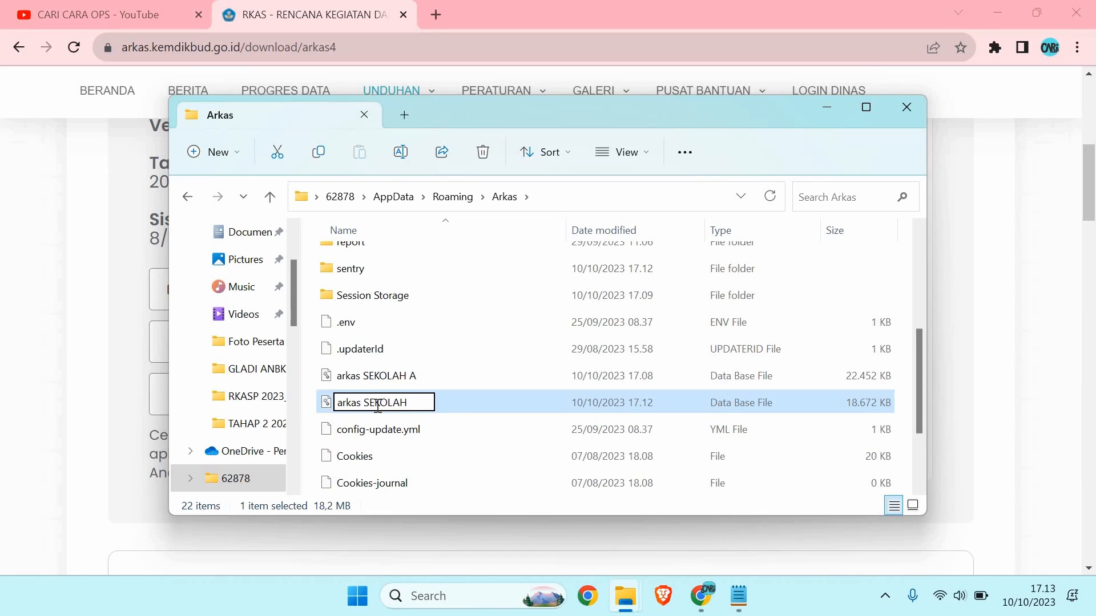
text( B)
key(Return)
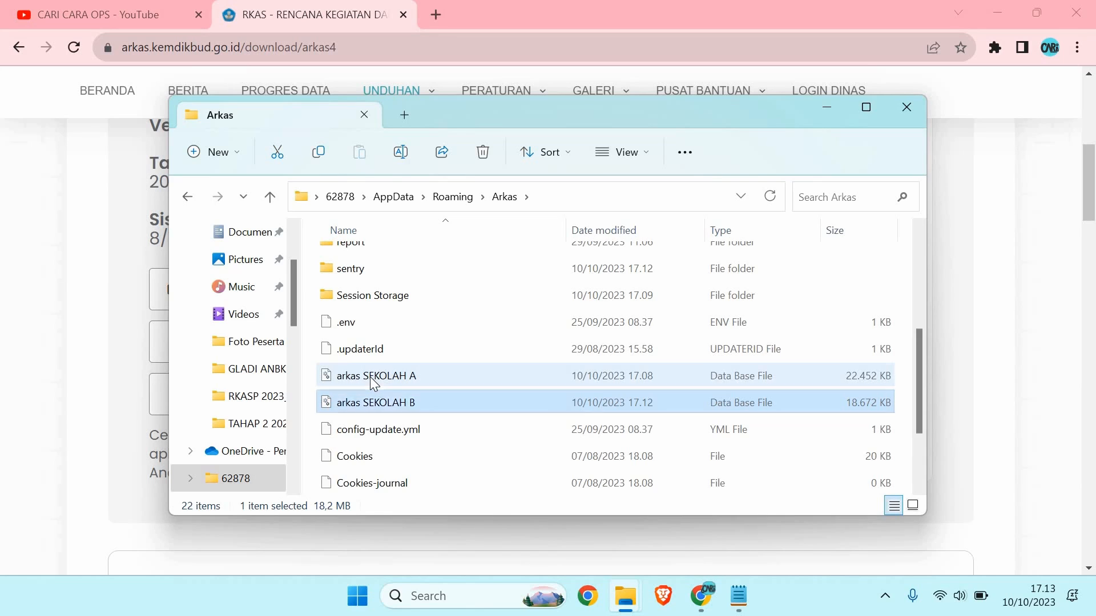
Step: Rename 'arkas SEKOLAH A' to plain 'arkas' by deleting the school suffix
click(374, 382)
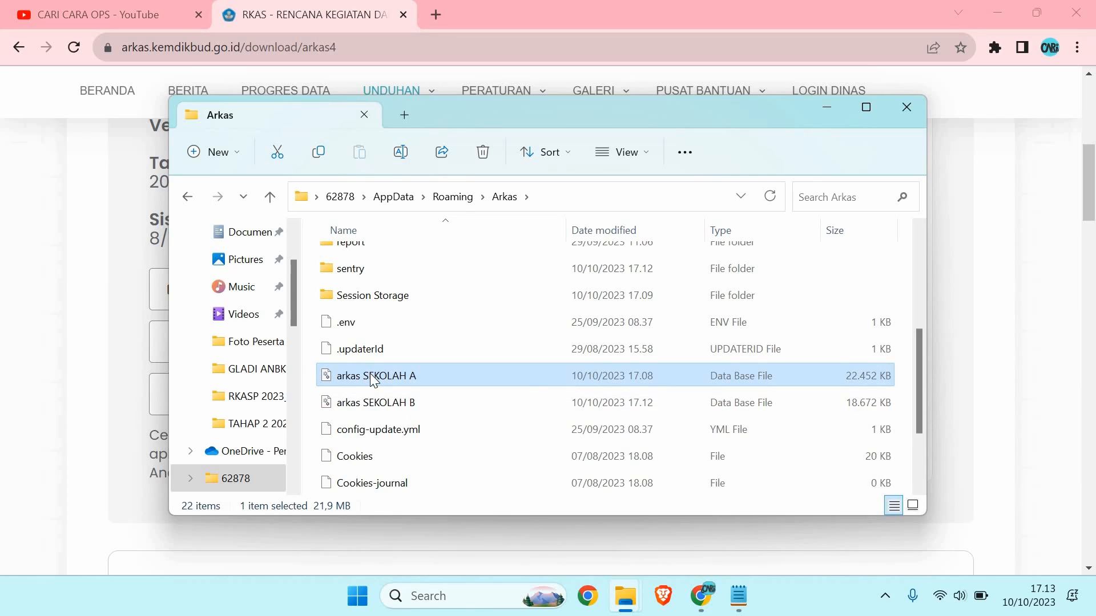
click(413, 374)
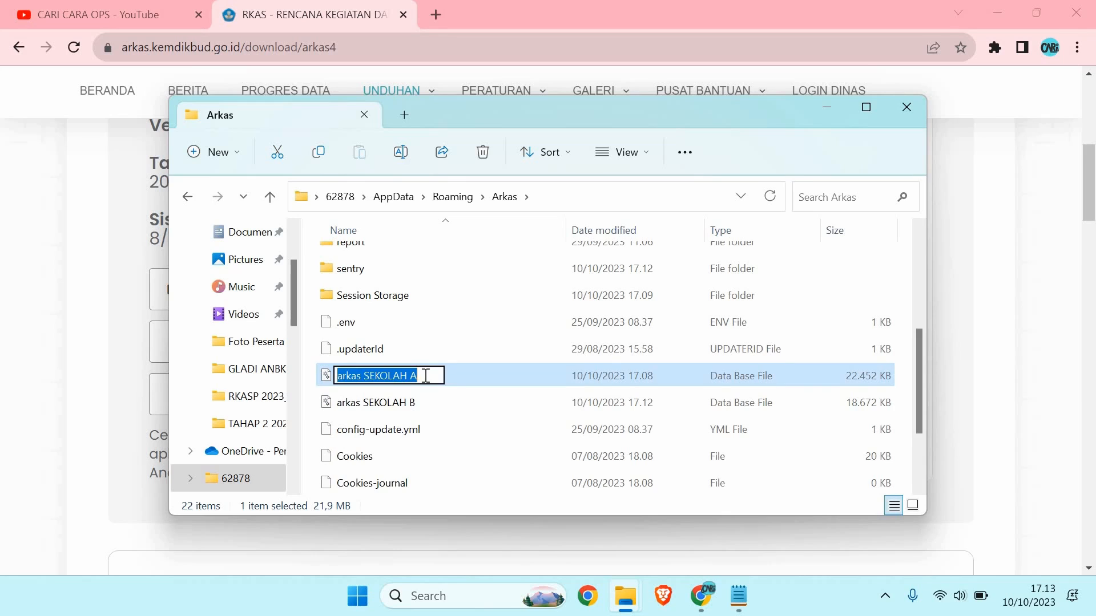
click(425, 376)
key(BackSpace)
key(BackSpace)
key(BackSpace)
key(BackSpace)
key(BackSpace)
key(BackSpace)
key(BackSpace)
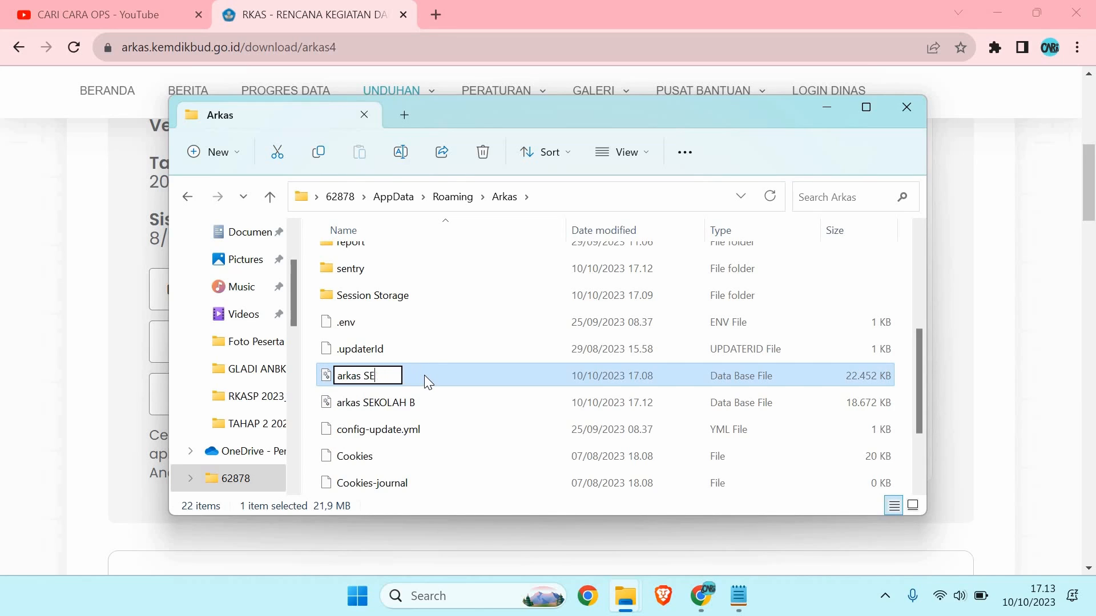
key(BackSpace)
key(BackSpace)
click(361, 399)
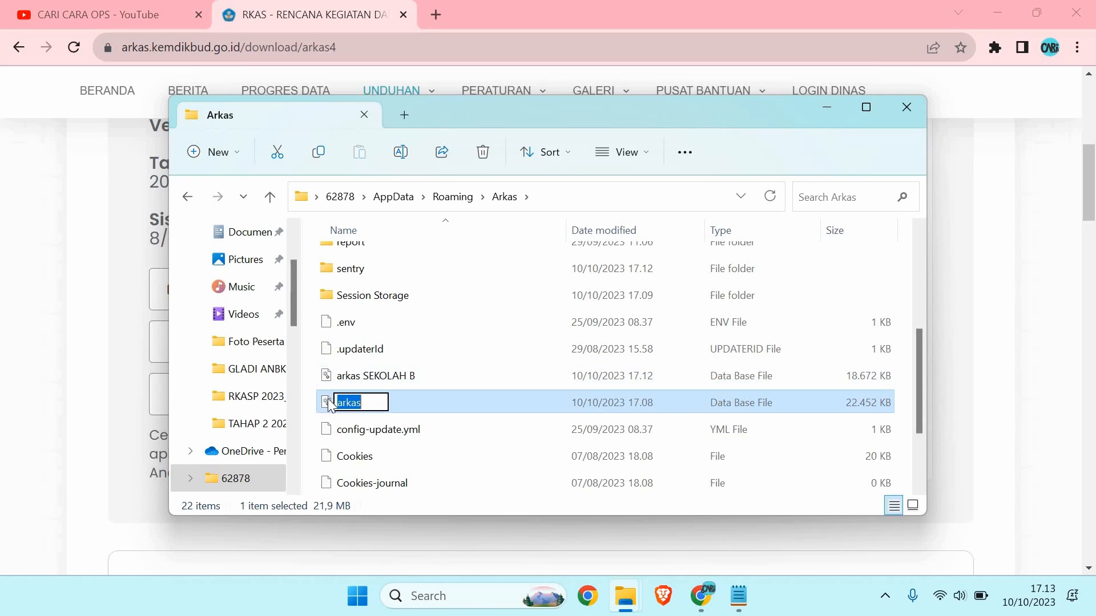
key(Return)
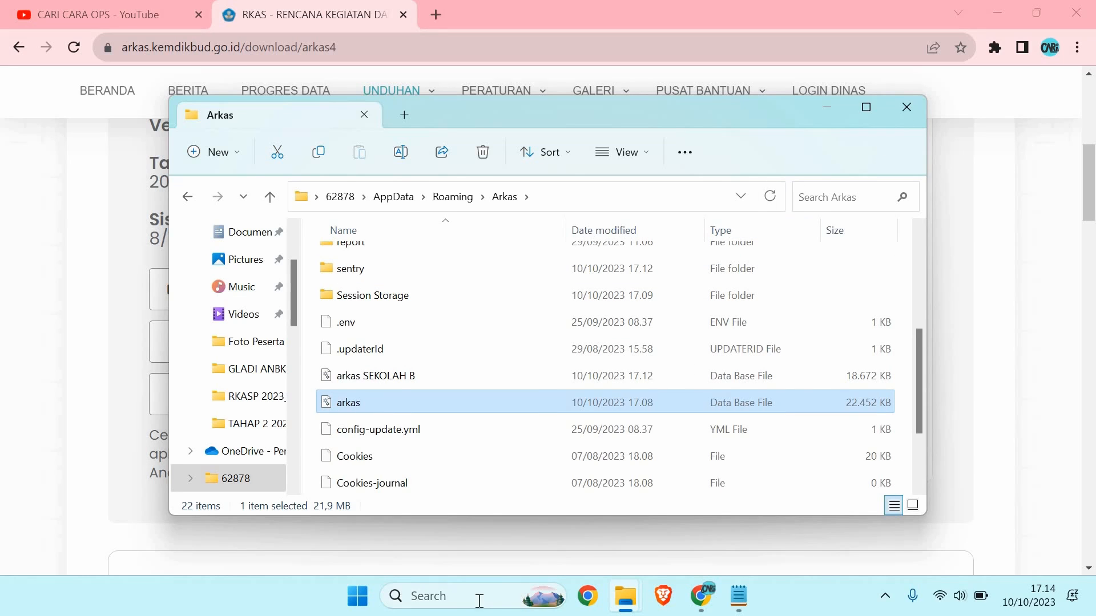
Step: Launch ARKAS 4 from Windows search and sign in to SD N PUSPANEGARA 03's account
click(498, 584)
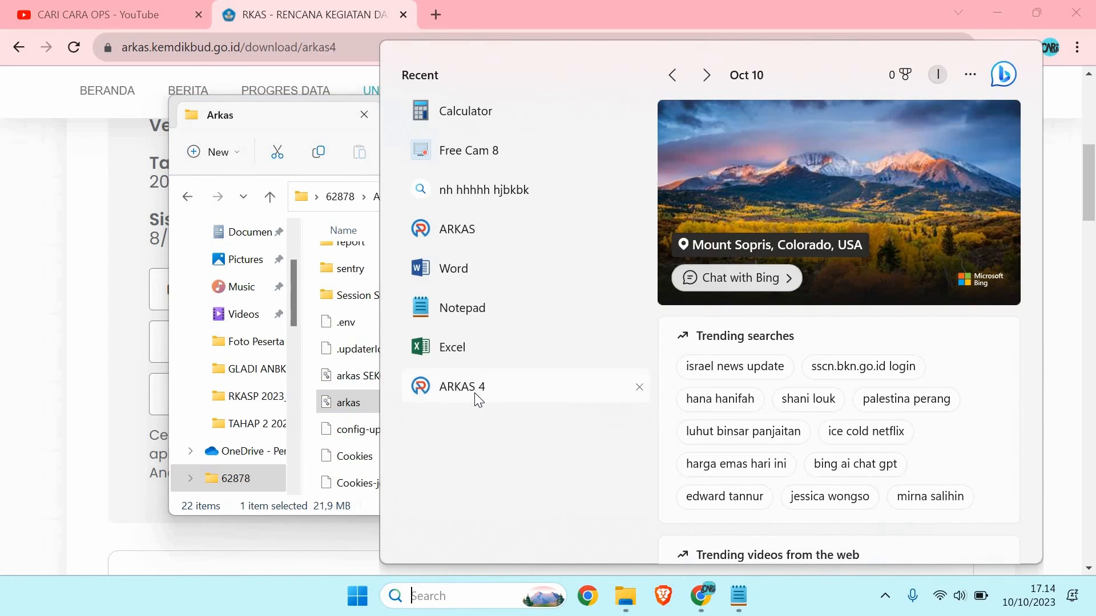
click(479, 394)
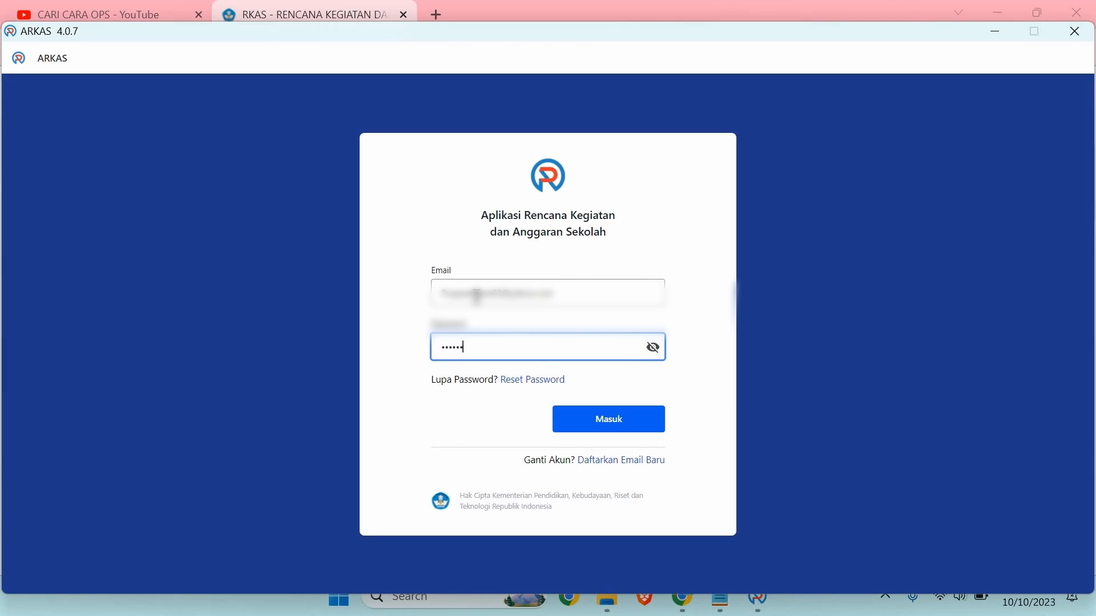
key(Return)
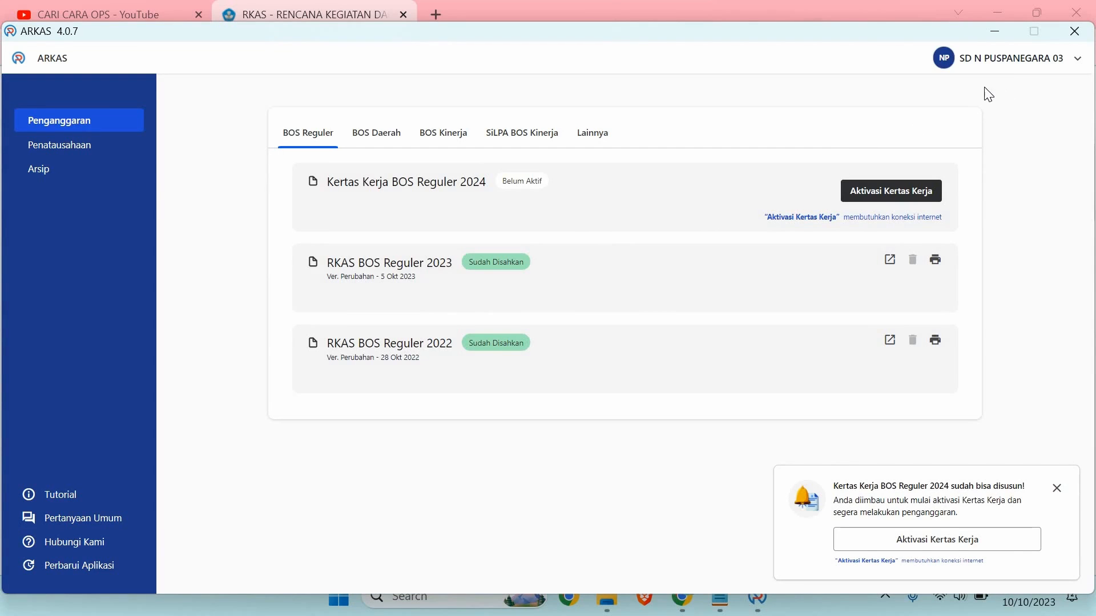
Step: Check the Penatausahaan bookkeeping page, then return to Penganggaran
click(1078, 60)
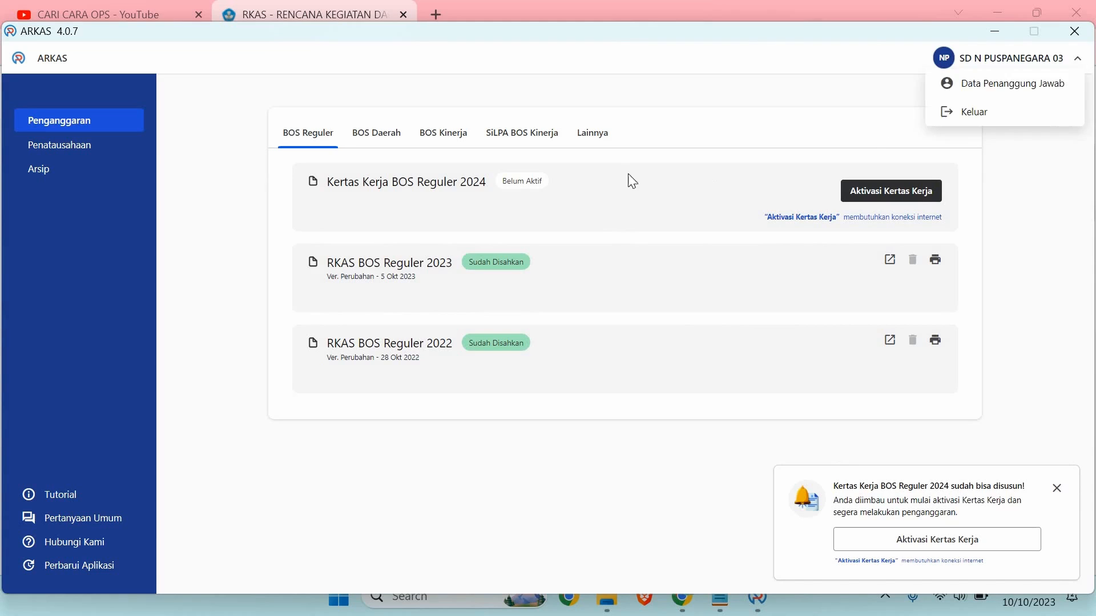
click(569, 154)
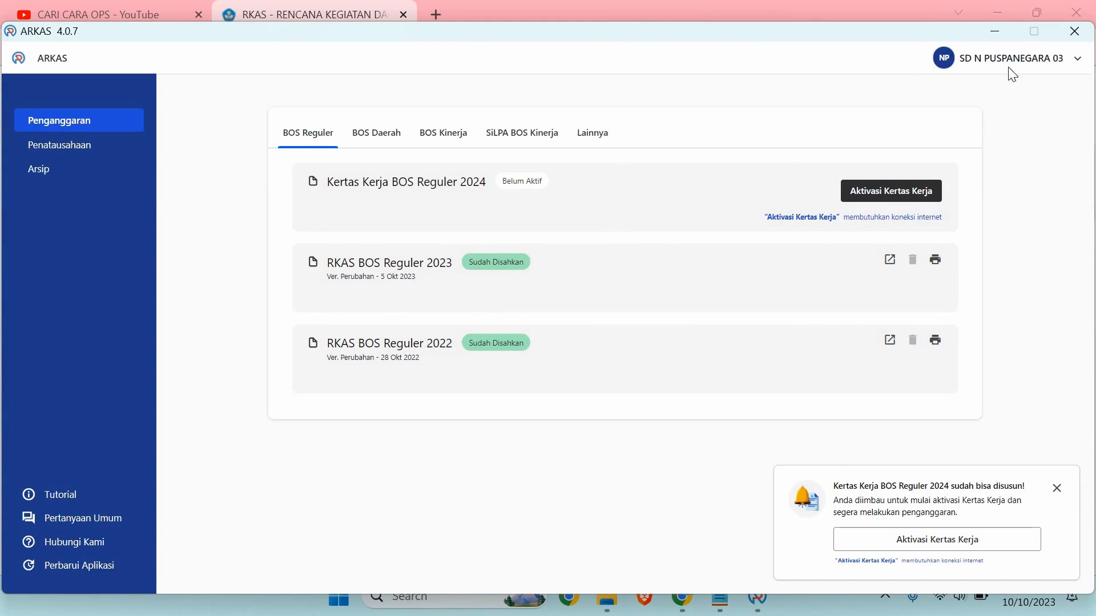
click(69, 154)
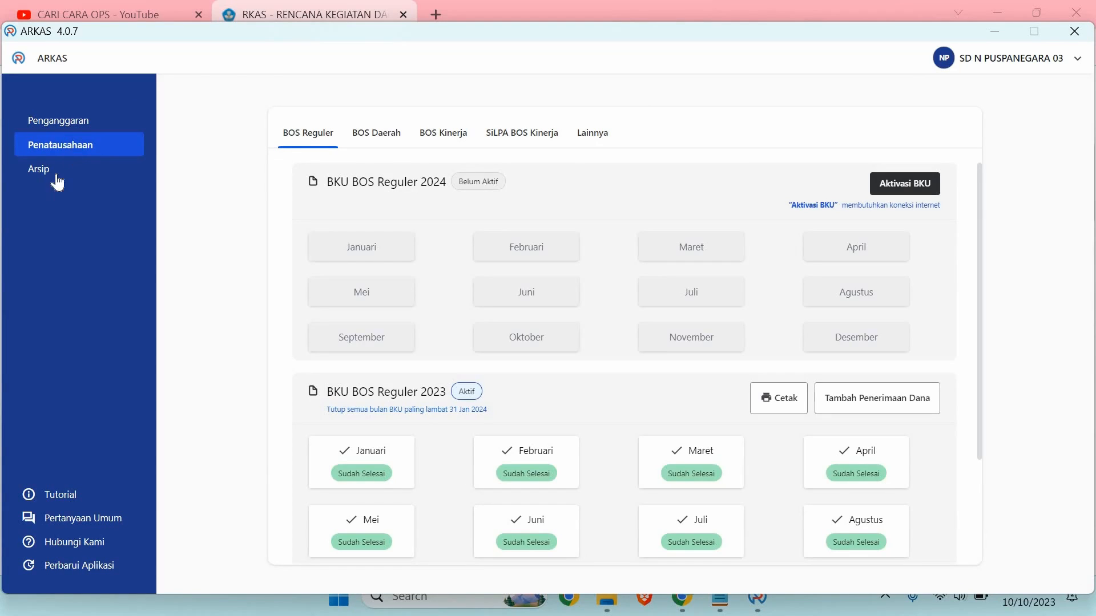
click(83, 129)
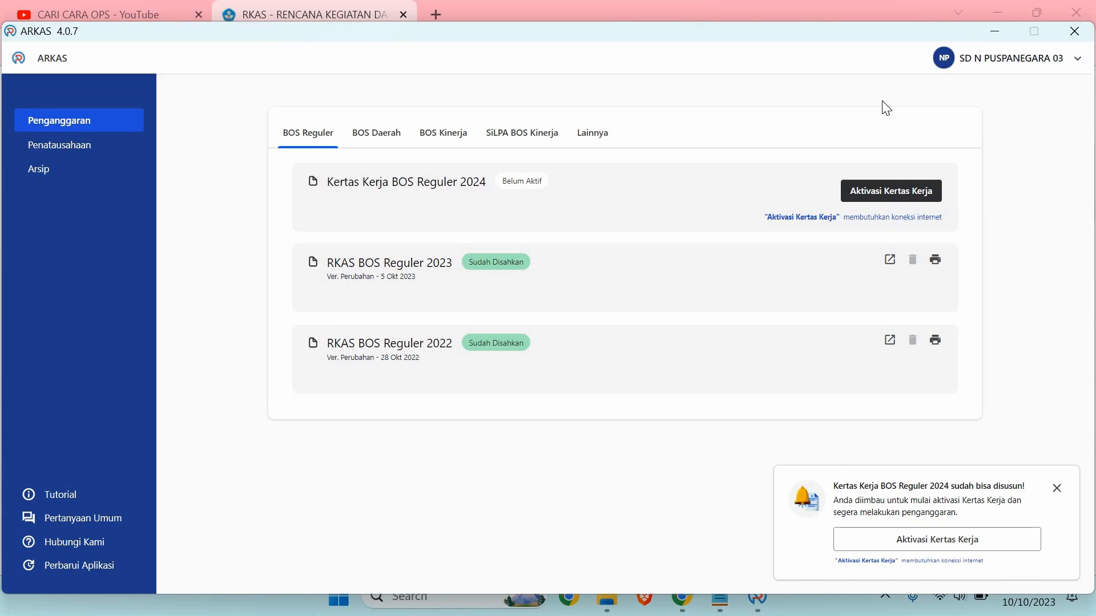
Step: Log out of ARKAS with Keluar and confirm Ya, Keluar
click(1073, 63)
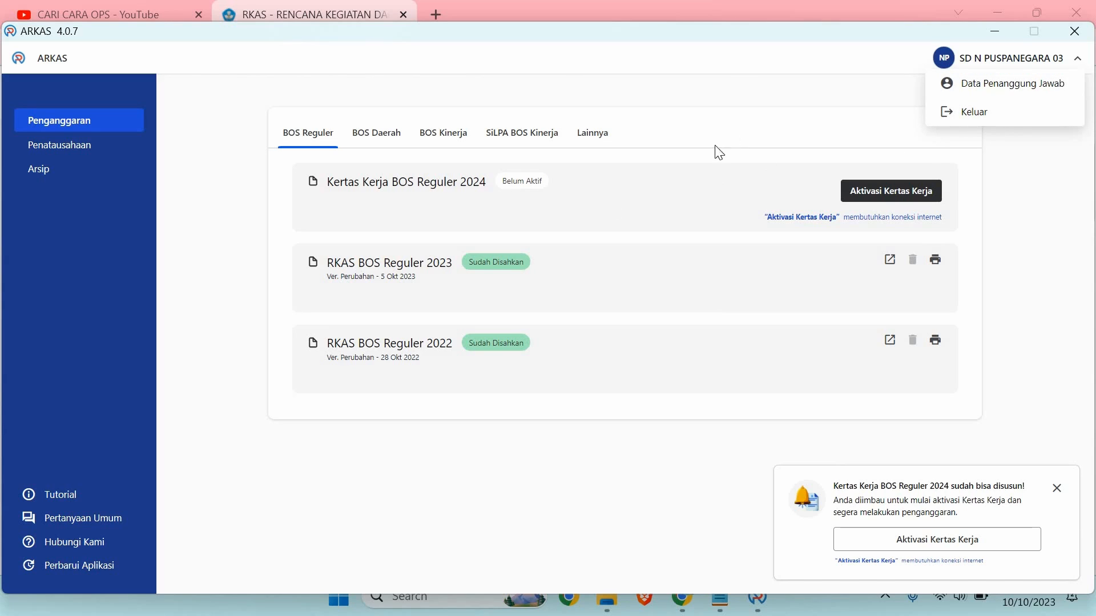
click(953, 114)
click(670, 381)
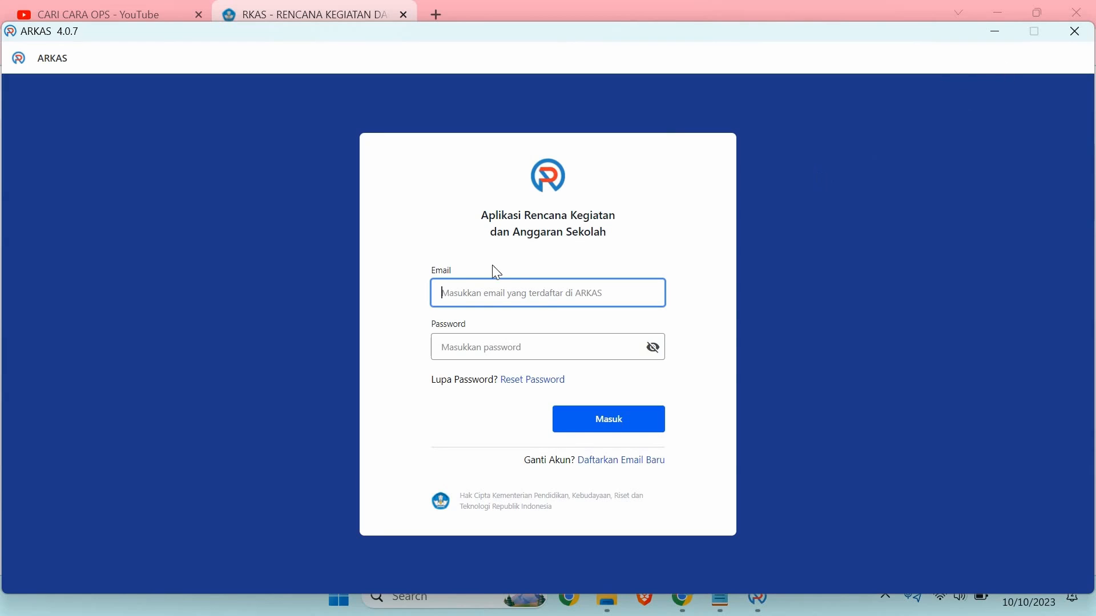
Step: Close ARKAS and check the arkas and arkas SEKOLAH B database files
click(1074, 33)
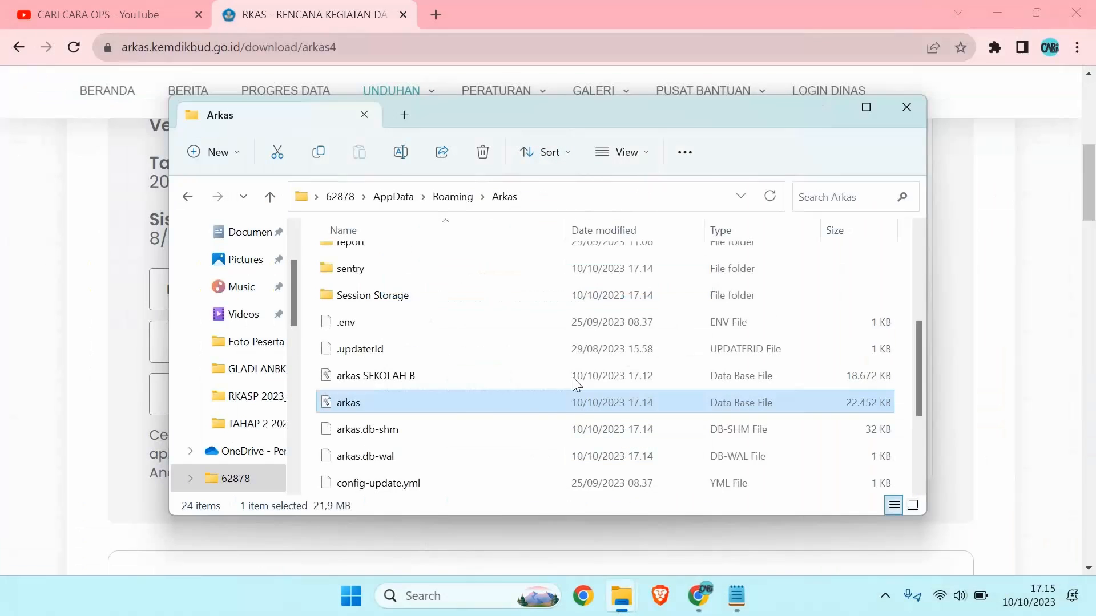
click(402, 375)
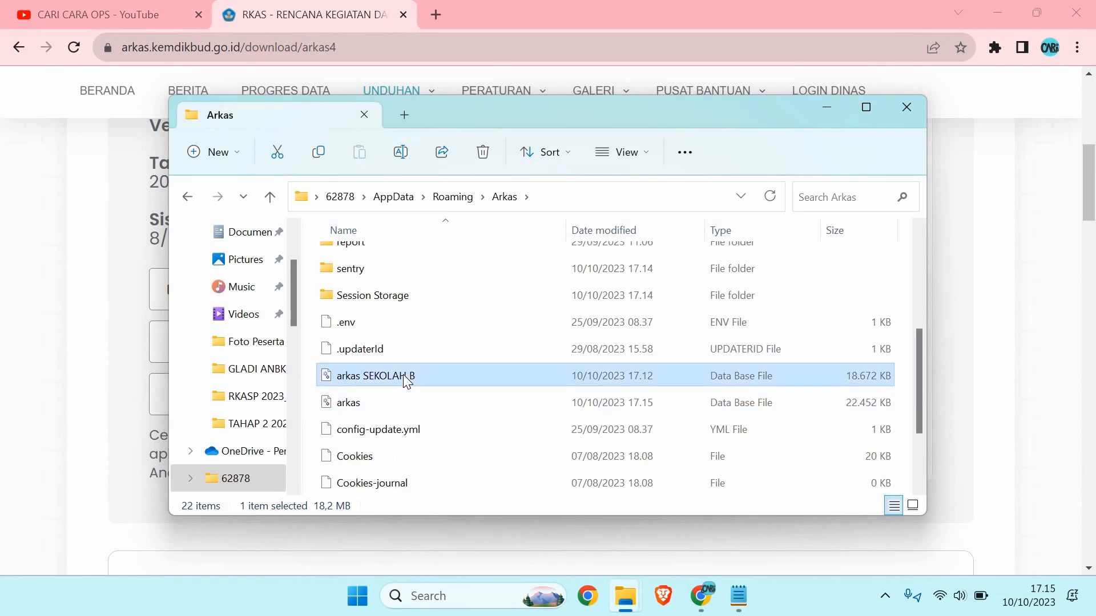
click(562, 398)
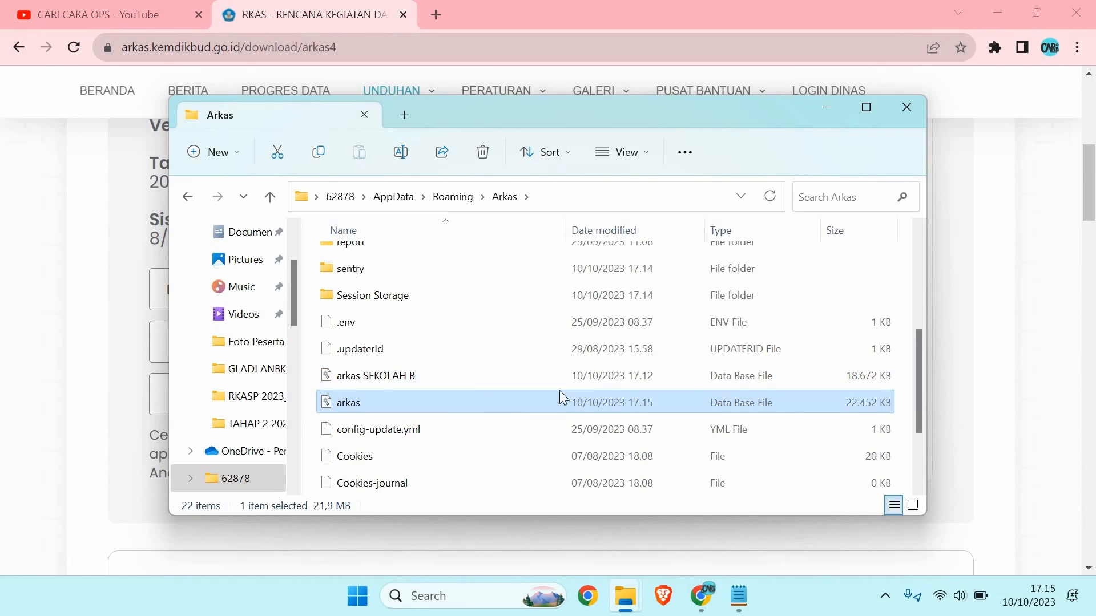
click(381, 384)
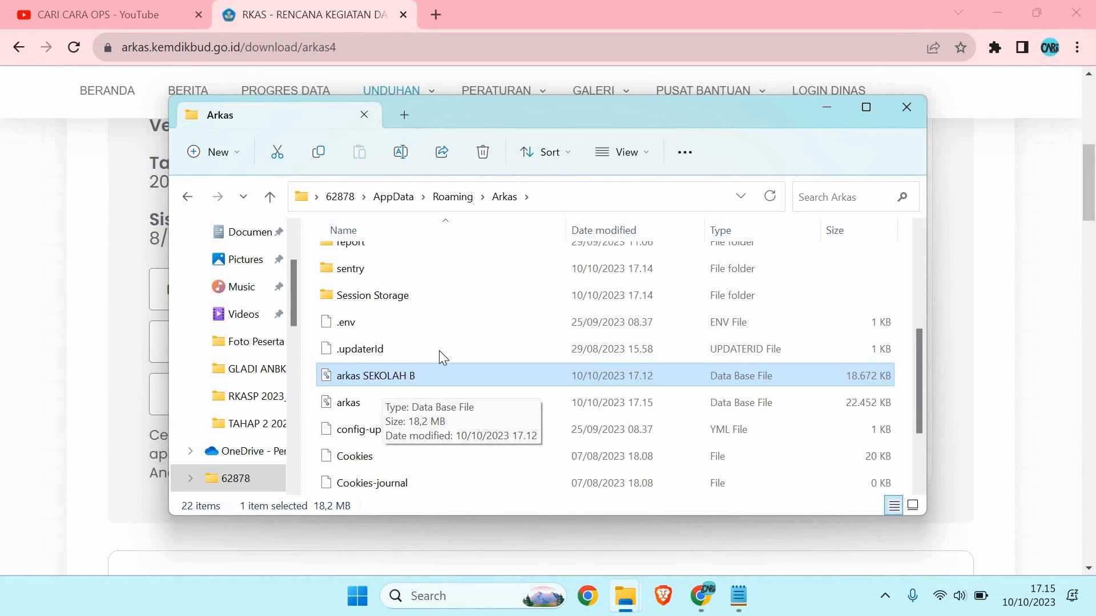
Step: Look inside the ArtTech folder in Roaming, then minimize File Explorer
click(189, 197)
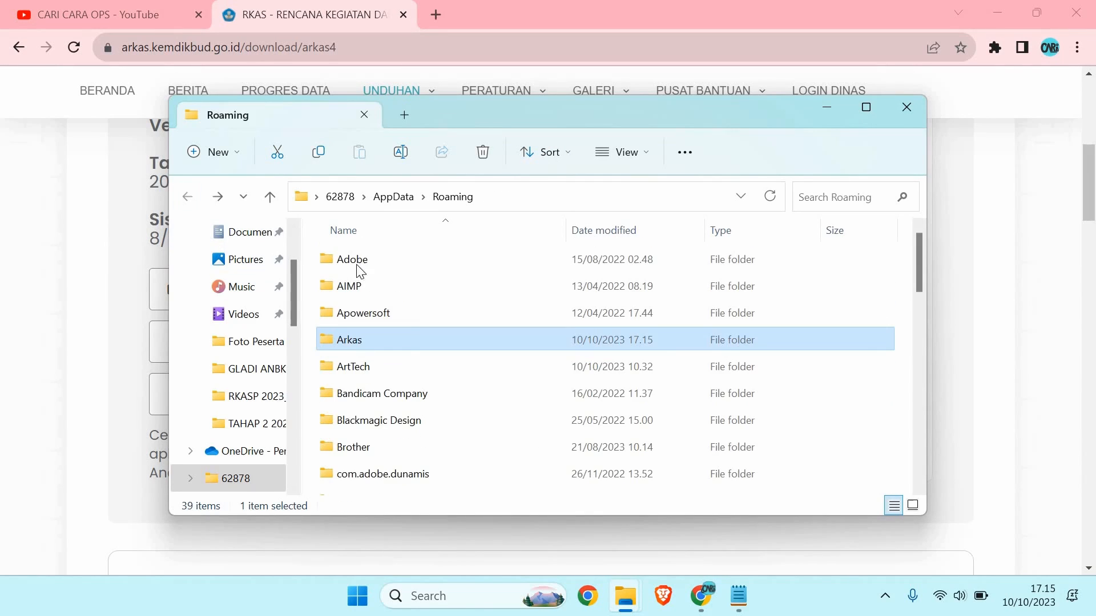
double_click(389, 368)
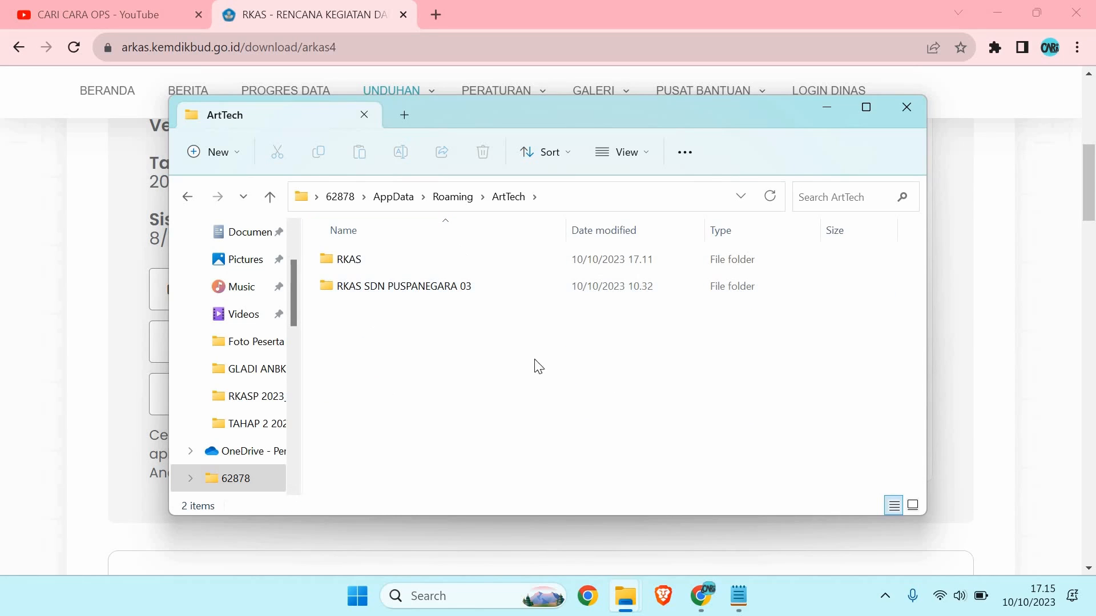
click(189, 197)
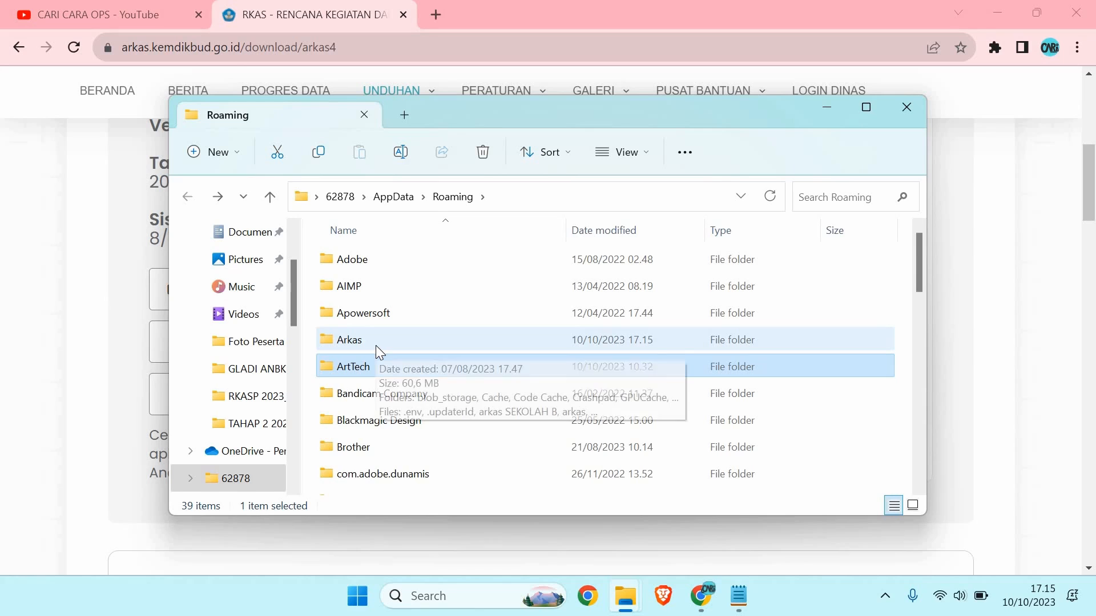
click(832, 113)
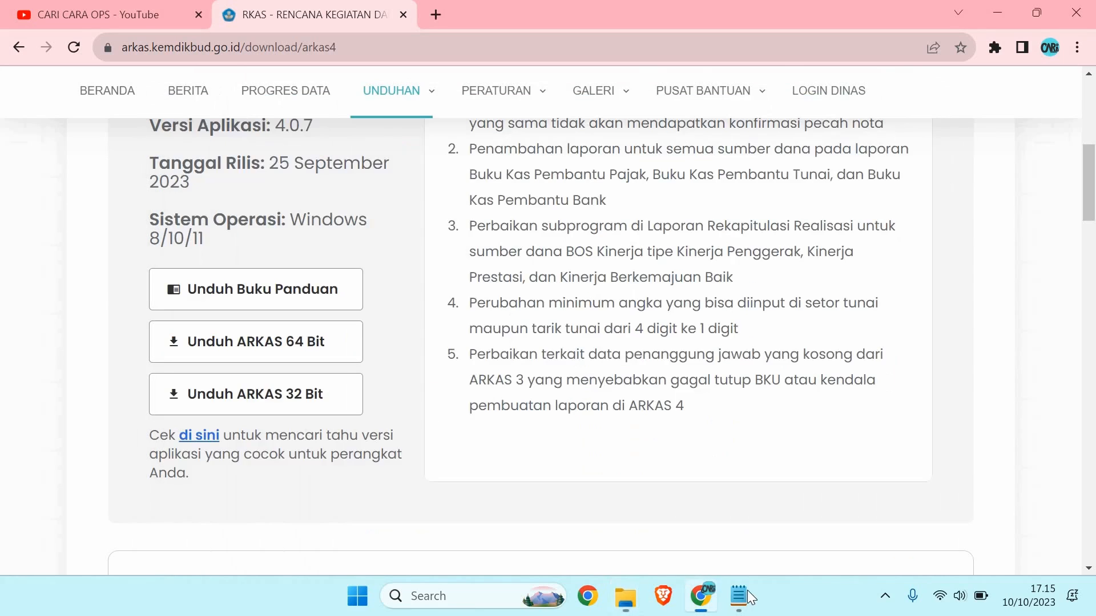
Step: Review the one-laptop-two-schools line in the Cara-cara ARKAS #cakas note, then show the CARI CARA OPS YouTube page
click(742, 594)
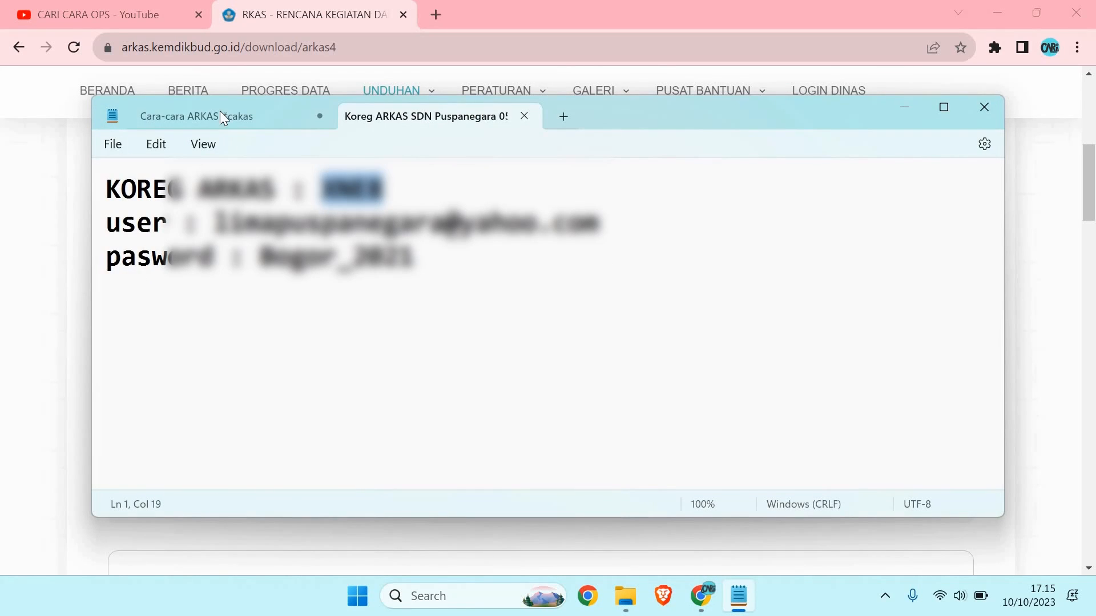
click(220, 114)
click(109, 221)
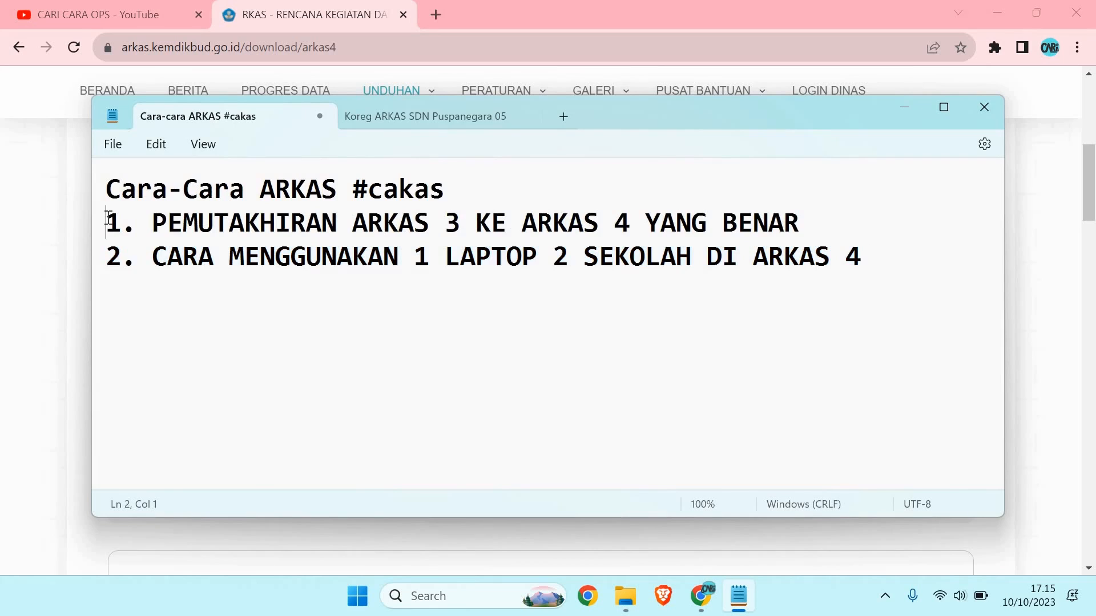
click(104, 260)
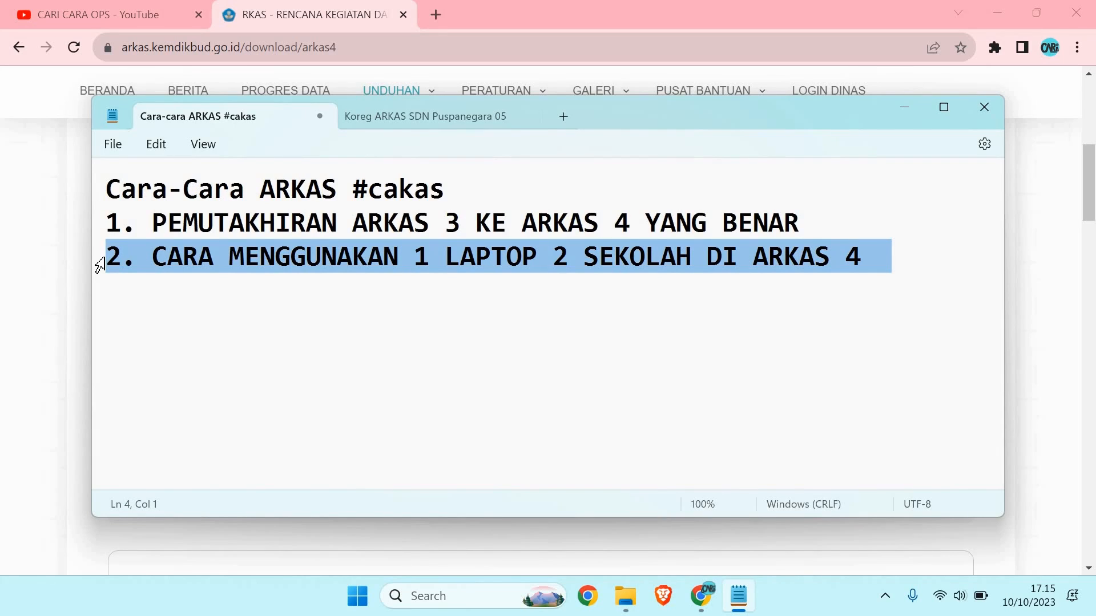
click(895, 112)
click(143, 24)
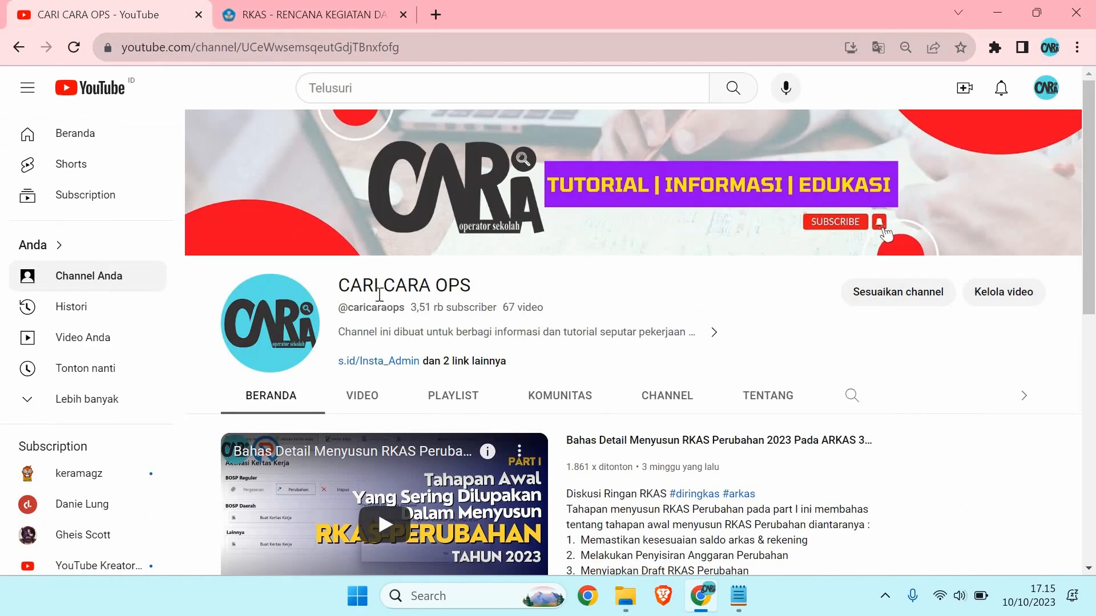